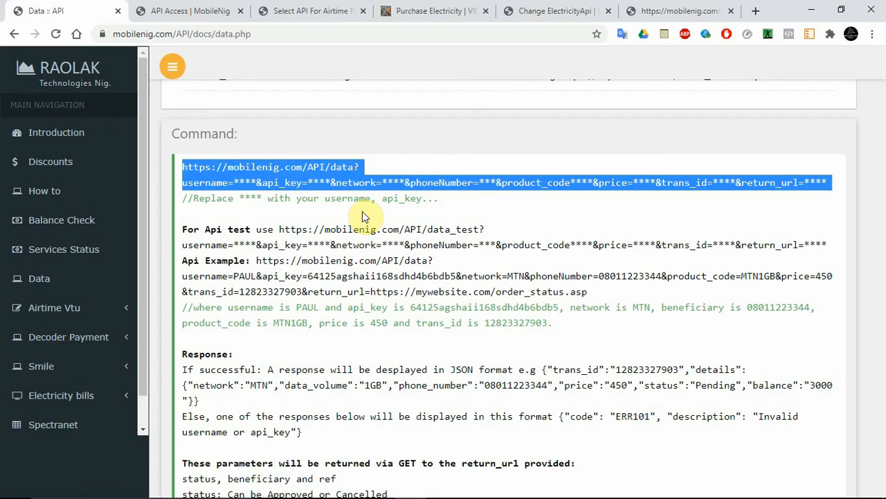
Copy the full data request URL template from the Command section of the MobileNig data API documentation.
left_click(485, 227)
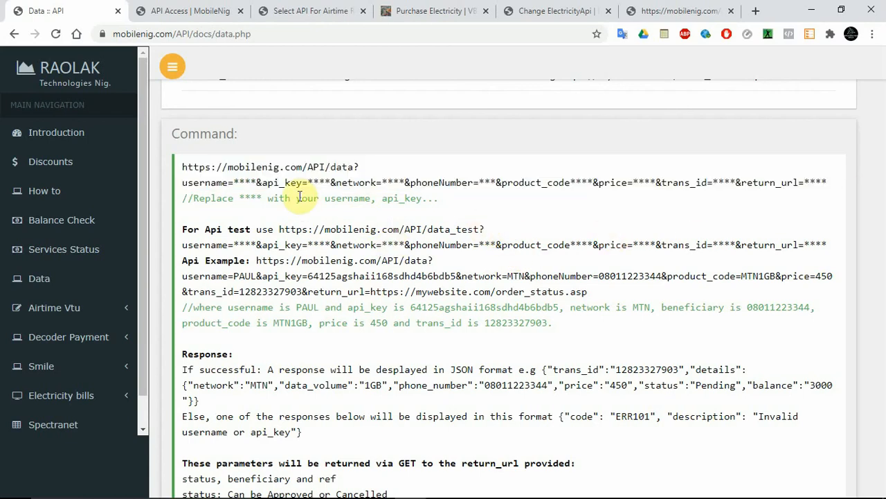
triple_click(251, 178)
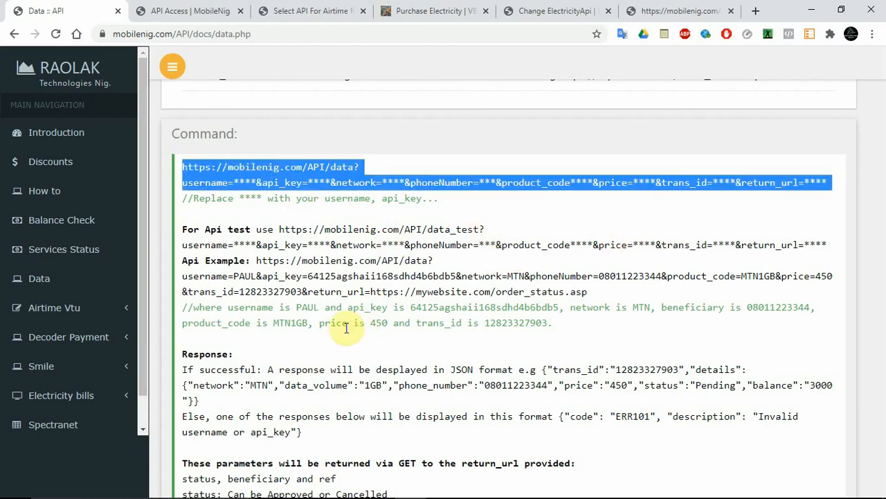
left_click(296, 262)
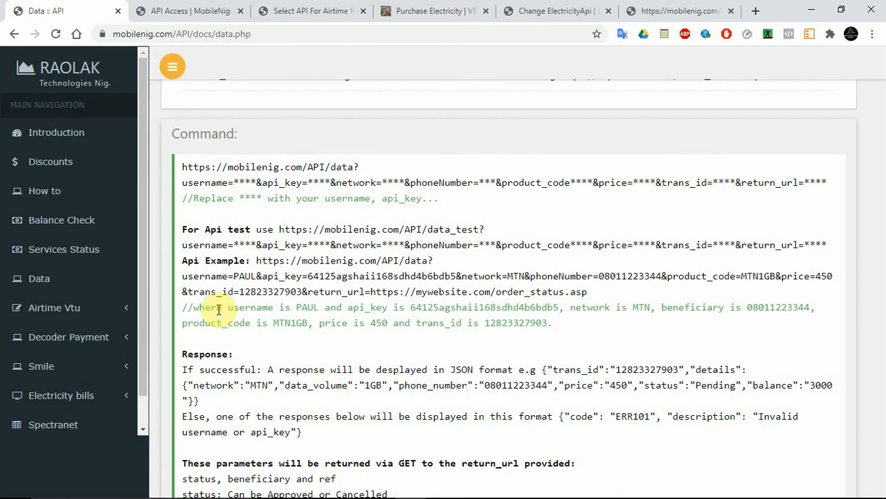
triple_click(196, 172)
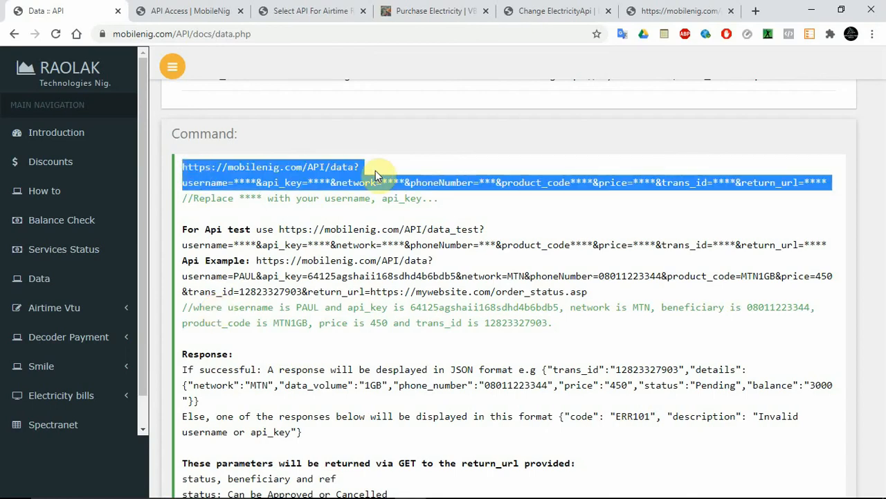
left_click(471, 158)
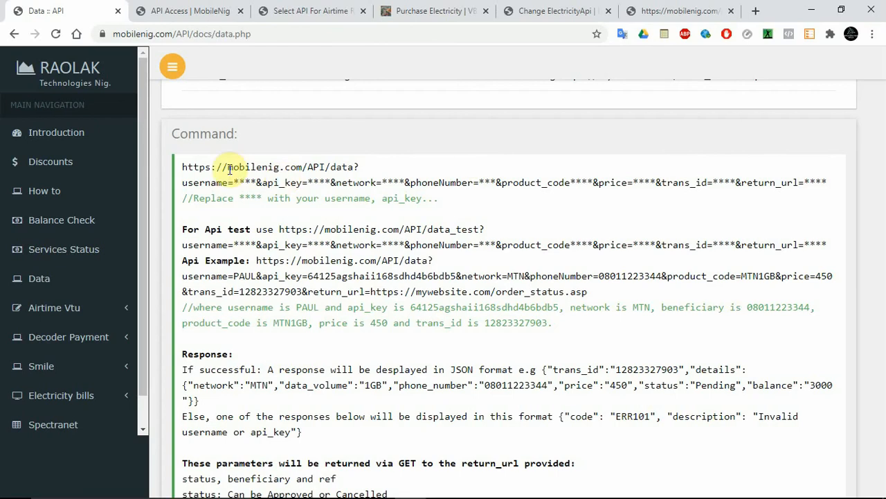
triple_click(183, 165)
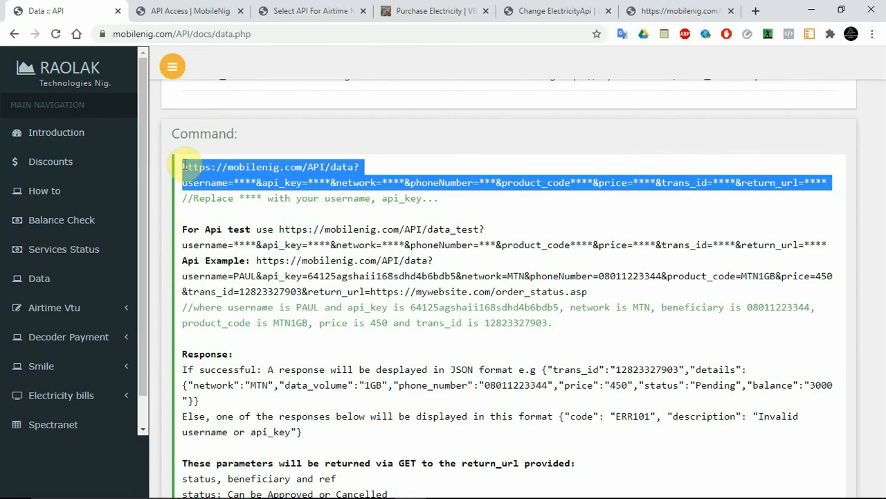
right_click(208, 165)
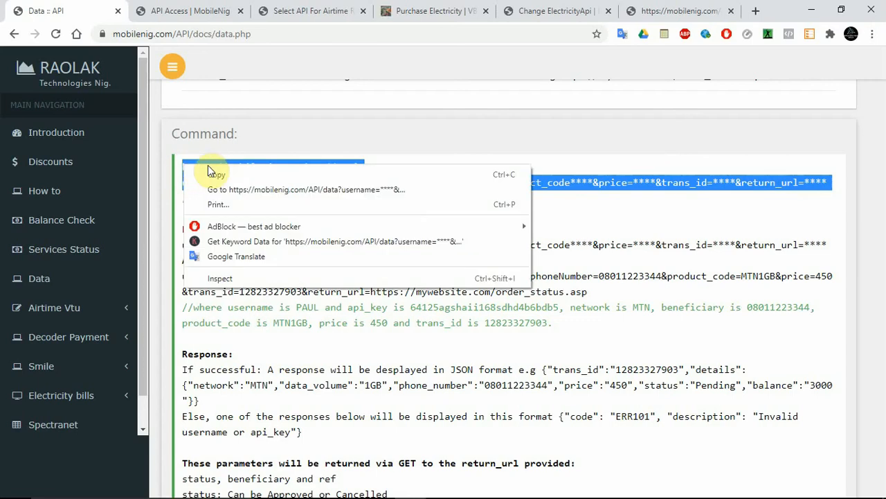
left_click(208, 173)
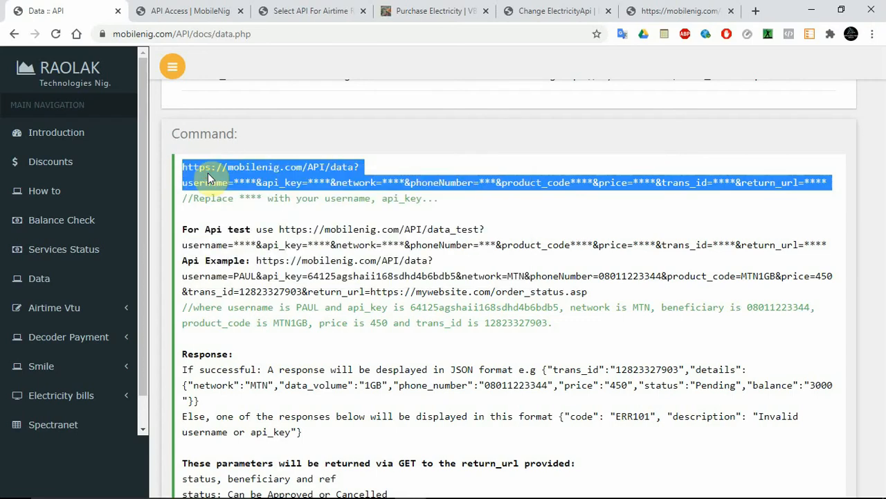
In the VBP Dashboard's Rechargeapp section, open the form for adding a new API For Data Recharge.
left_click(300, 11)
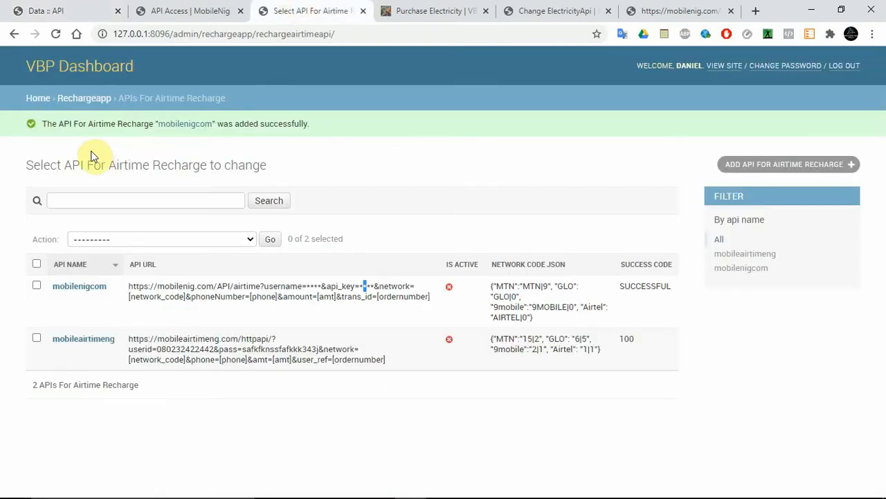
left_click(78, 98)
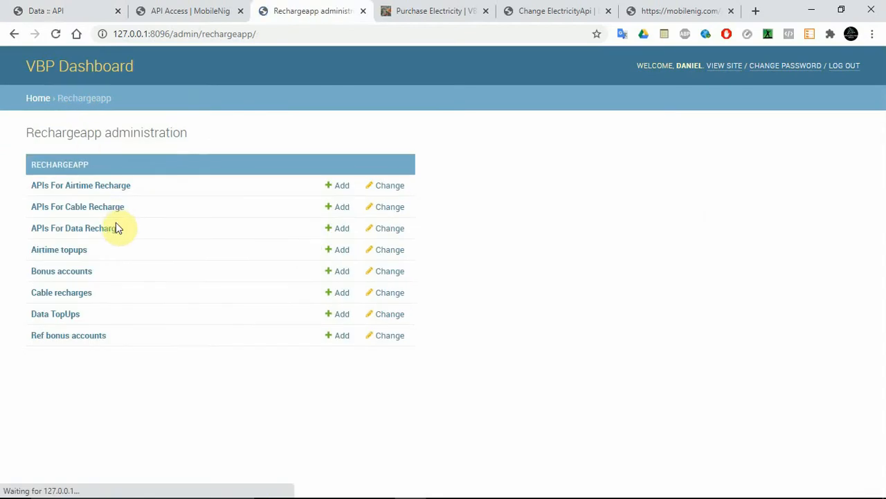
left_click(80, 229)
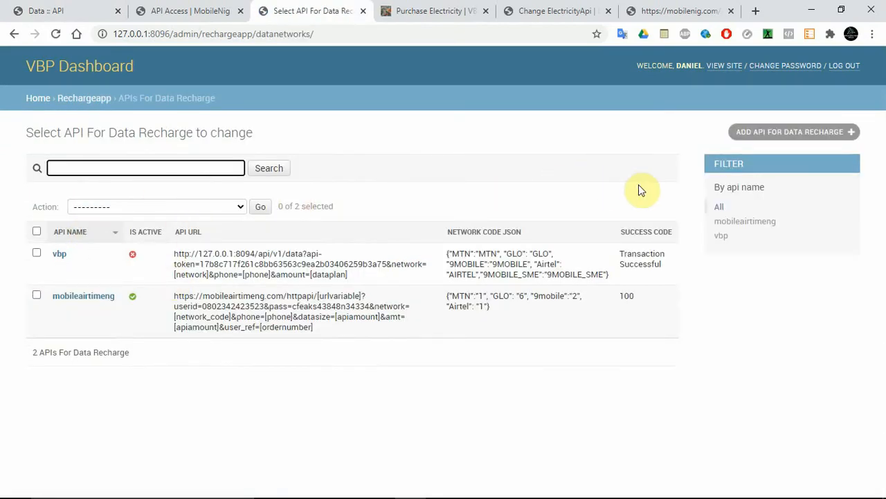
left_click(787, 133)
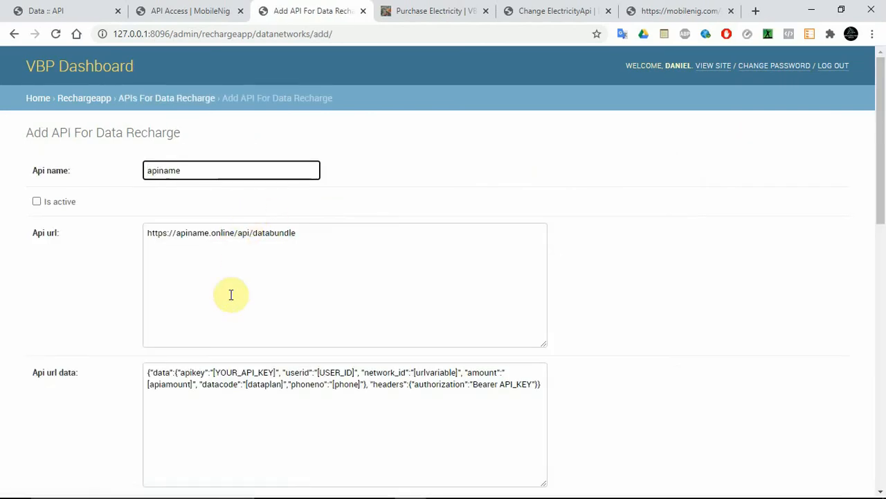
Replace the default Api url with the copied MobileNig data URL and set the Api name to mobilenigcom.
double_click(229, 295)
key("ctrl+a")
key("ctrl+v")
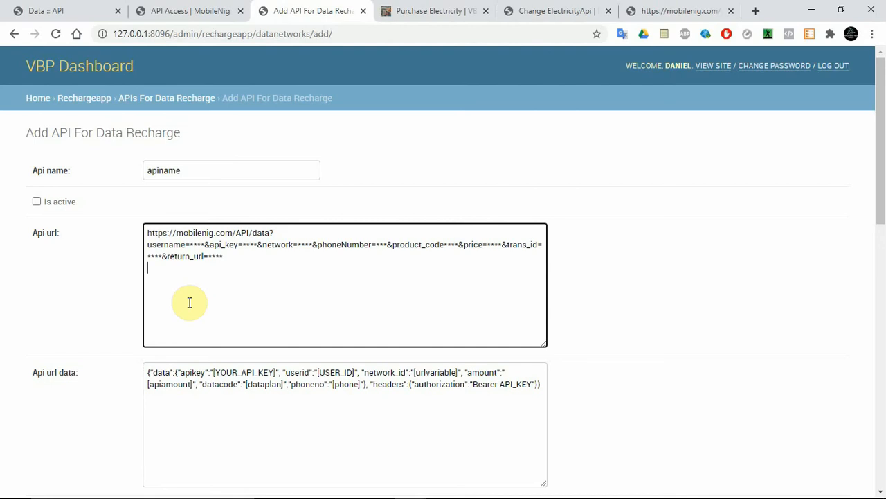
left_click(172, 170)
double_click(173, 170)
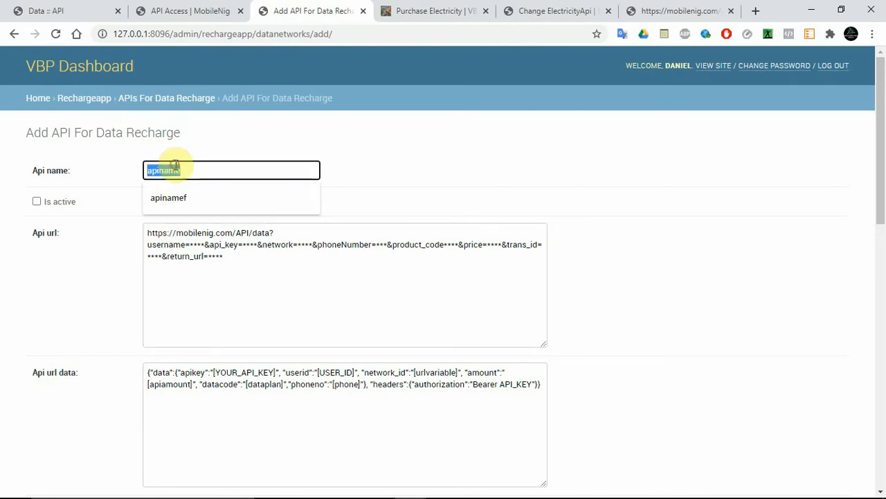
type("mobilenigcom")
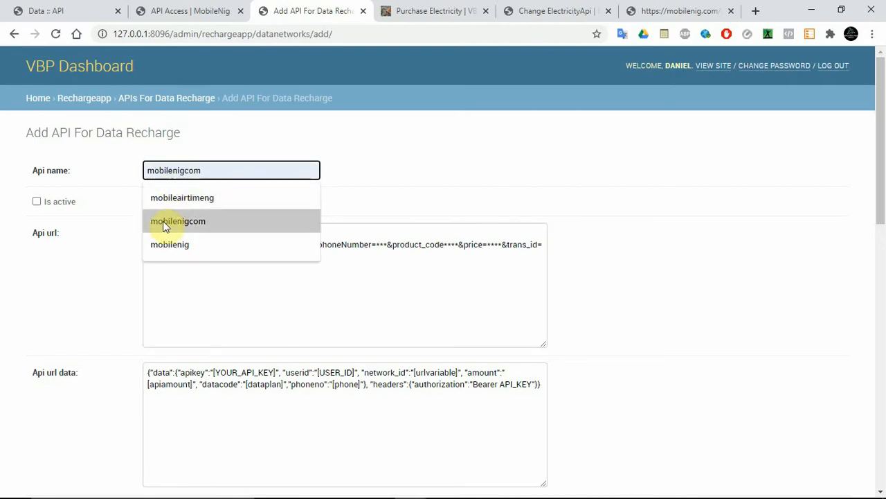
left_click(173, 221)
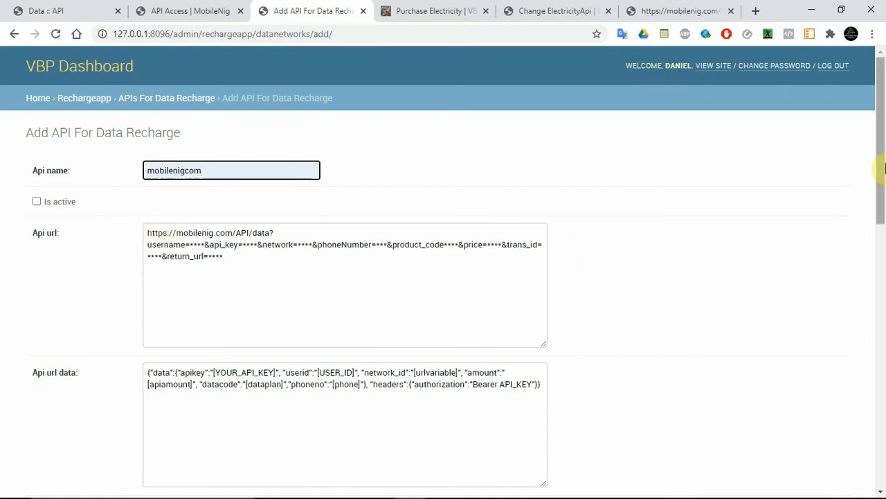
Check which values the network parameter accepts in the MobileNig data API documentation and copy the MTN value.
left_click_drag(879, 168, 881, 443)
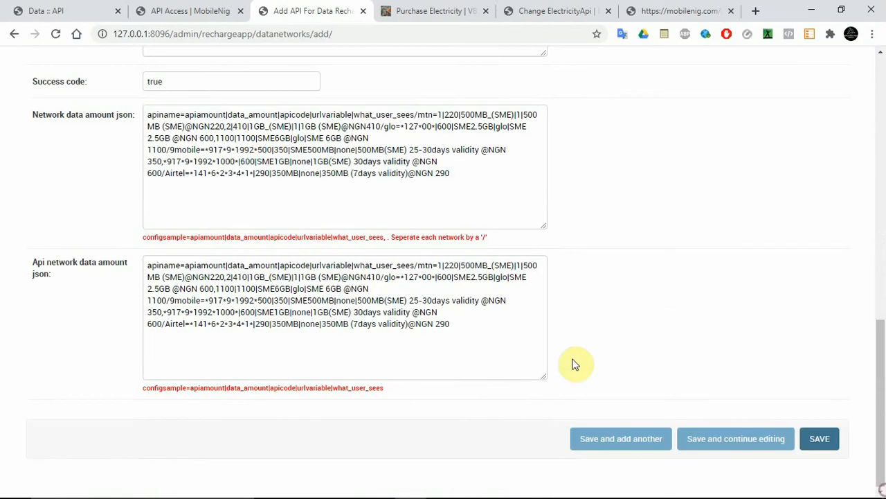
left_click_drag(881, 403, 881, 350)
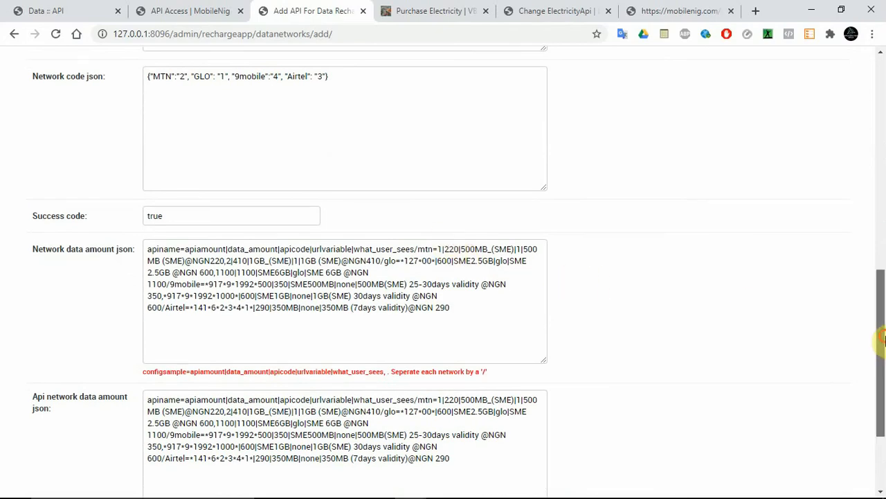
left_click_drag(882, 338, 880, 258)
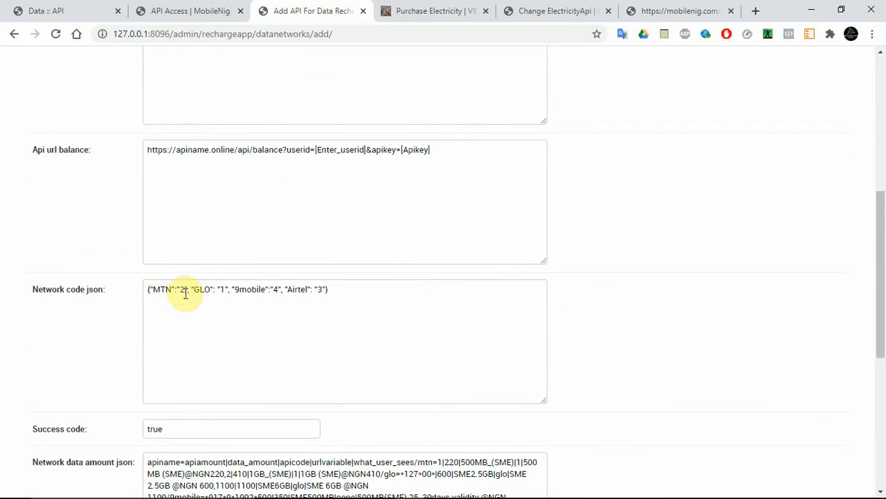
left_click(54, 8)
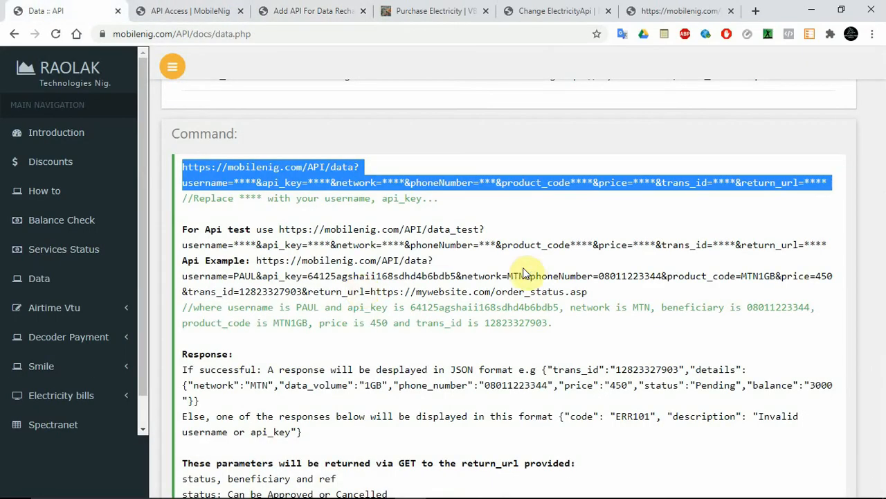
double_click(478, 277)
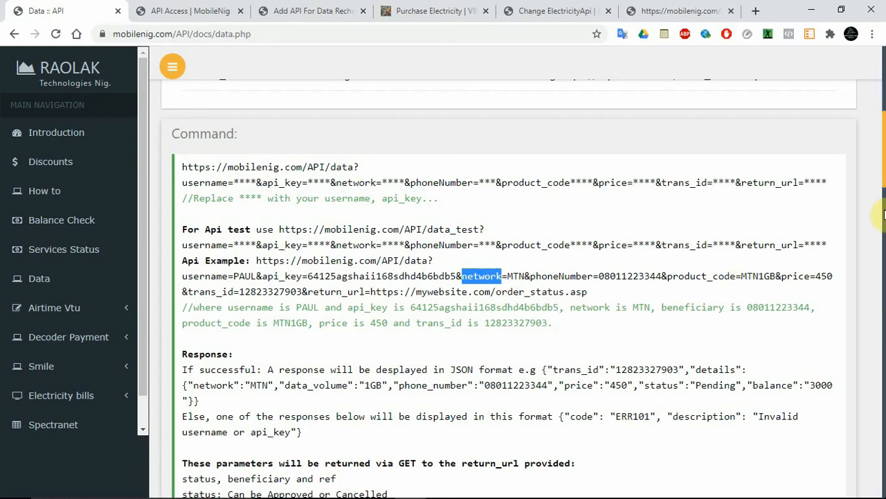
left_click_drag(885, 182, 883, 135)
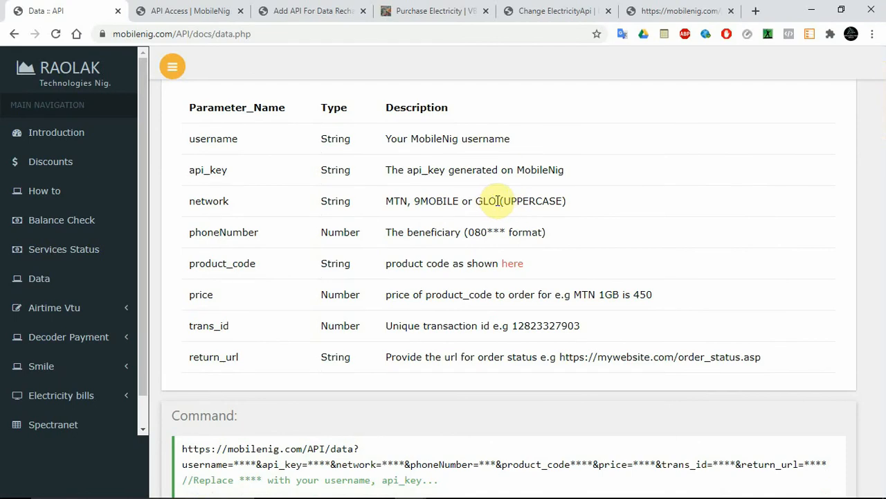
left_click_drag(496, 201, 388, 209)
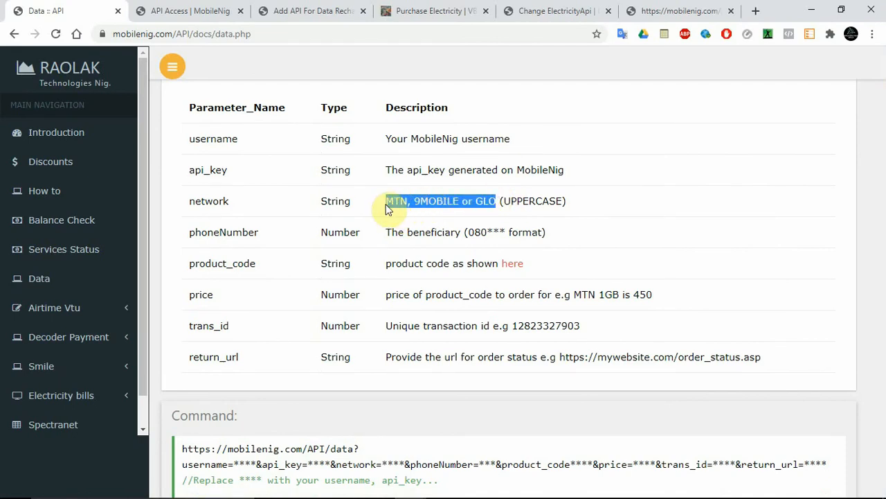
left_click(388, 208)
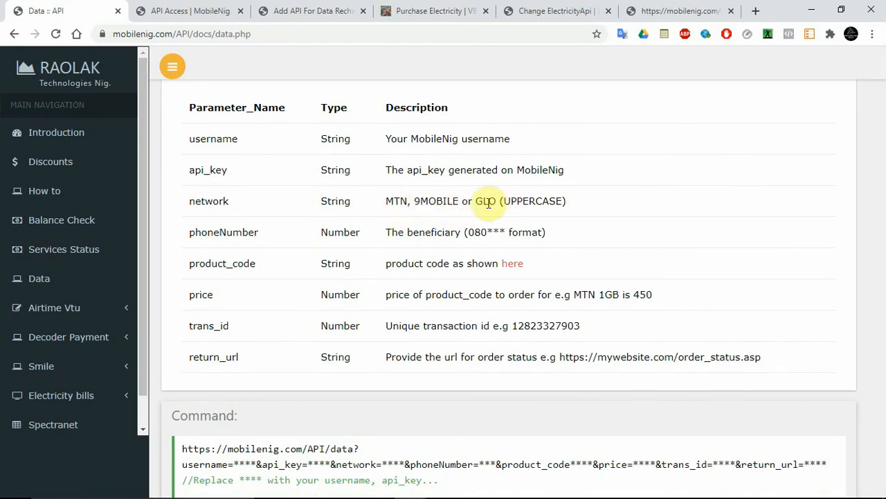
double_click(390, 201)
right_click(389, 202)
left_click(414, 208)
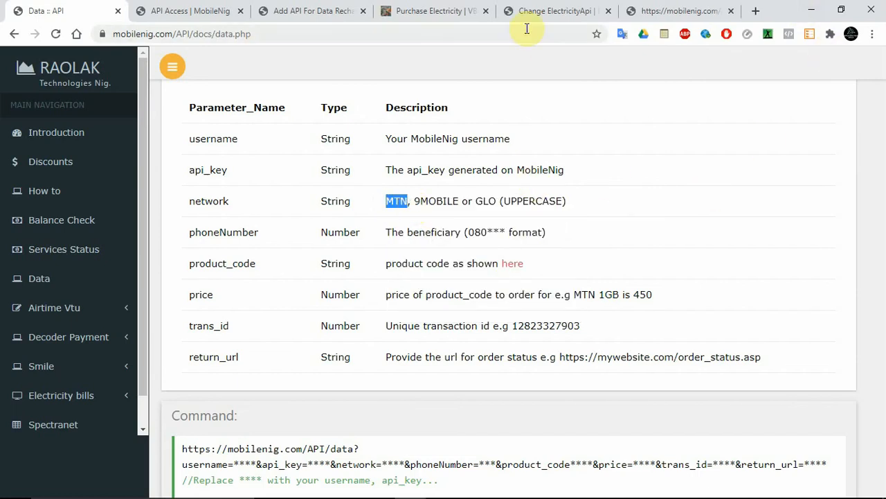
In the new data API's Network code json, set the MTN code to "MTN" and the GLO code to "GLO".
left_click(298, 11)
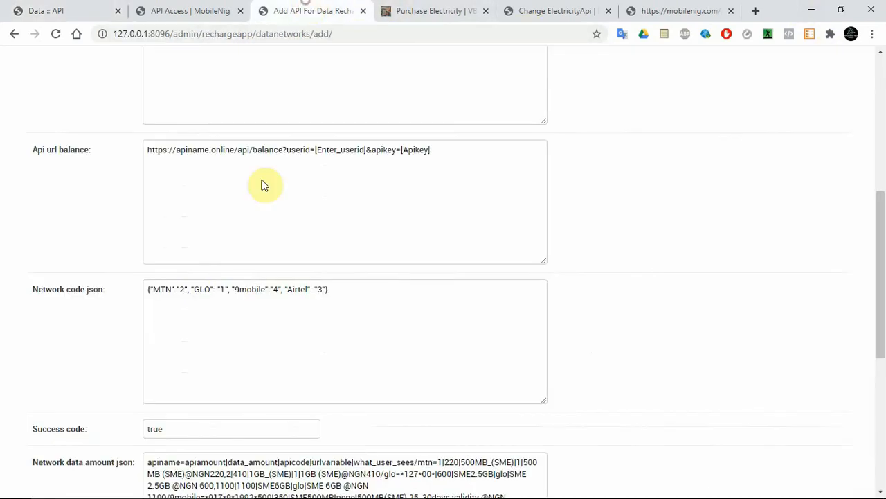
left_click(183, 290)
key("BackSpace")
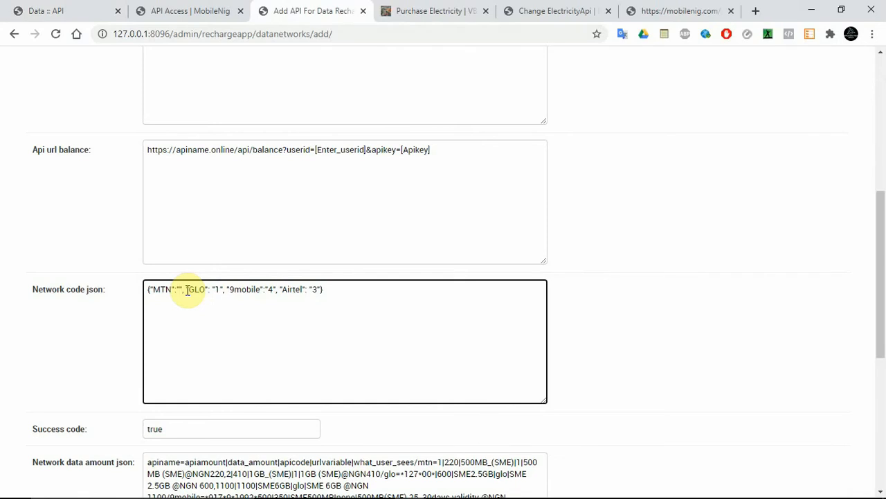
type("T")
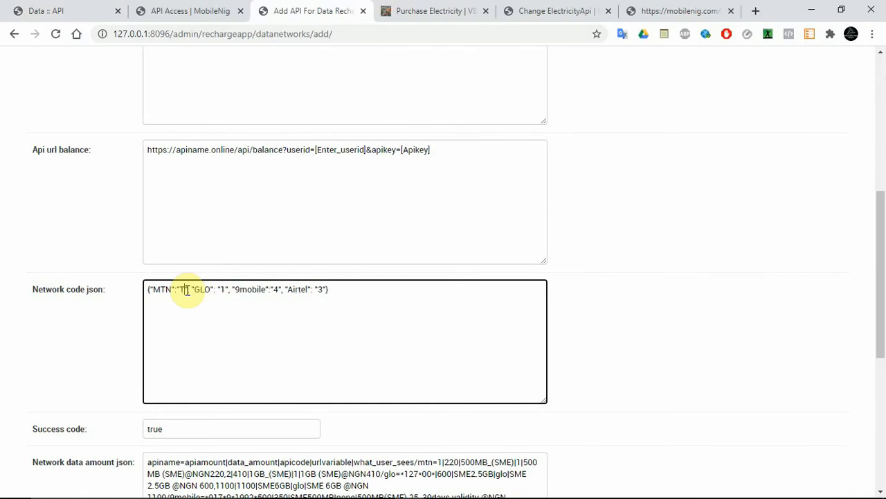
type("TN")
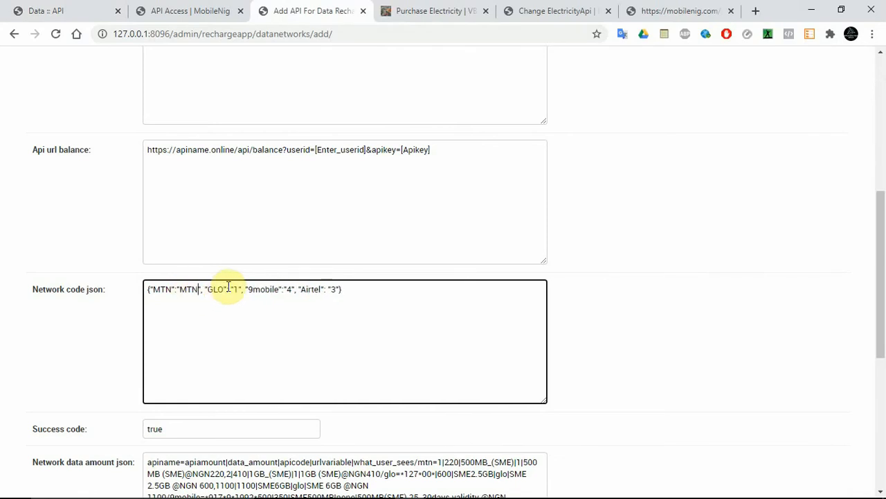
left_click(236, 290)
key("BackSpace")
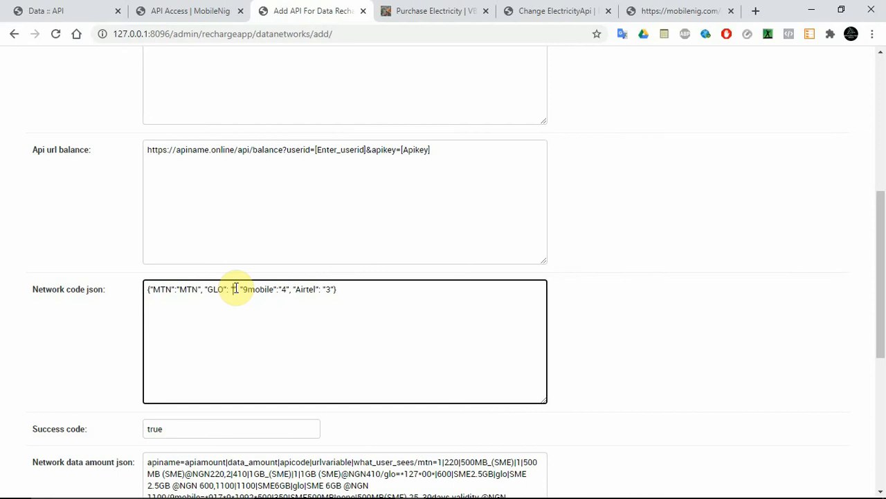
type("GLO")
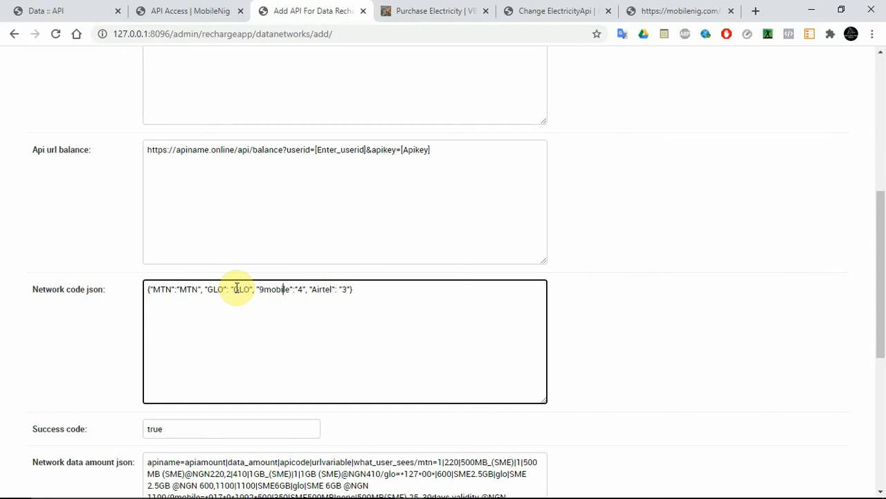
Set the 9mobile code to "9MOBILE" in the Network code json and remove the Airtel entry with its preceding comma.
key("BackSpace")
type("9MBO")
key("BackSpace")
key("BackSpace")
type("OBILE")
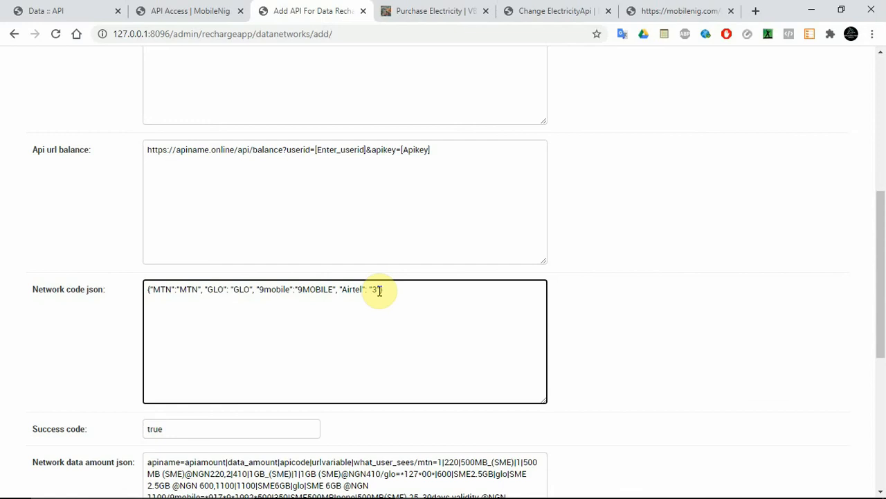
left_click_drag(381, 290, 340, 291)
key("BackSpace")
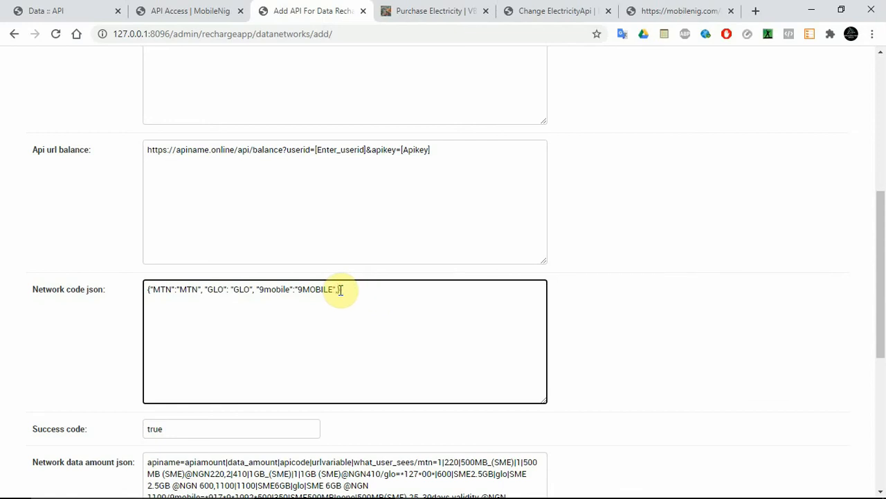
left_click_drag(882, 277, 883, 460)
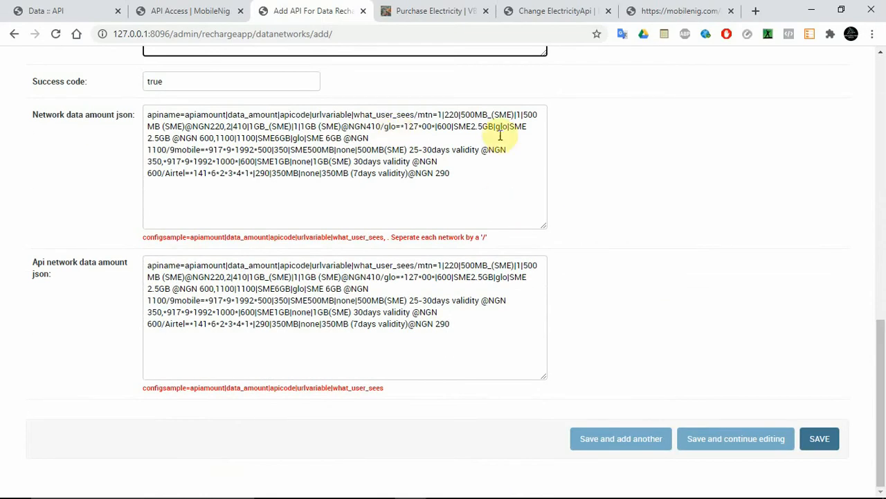
left_click_drag(885, 374, 882, 313)
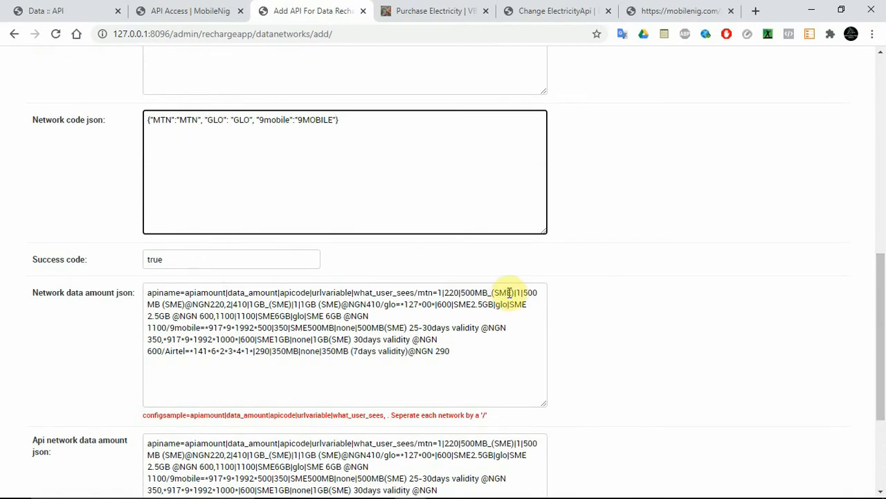
Find the MTN product codes in the MobileNig data API documentation and copy the 1GB code MTN1GB.
left_click_drag(514, 293, 460, 293)
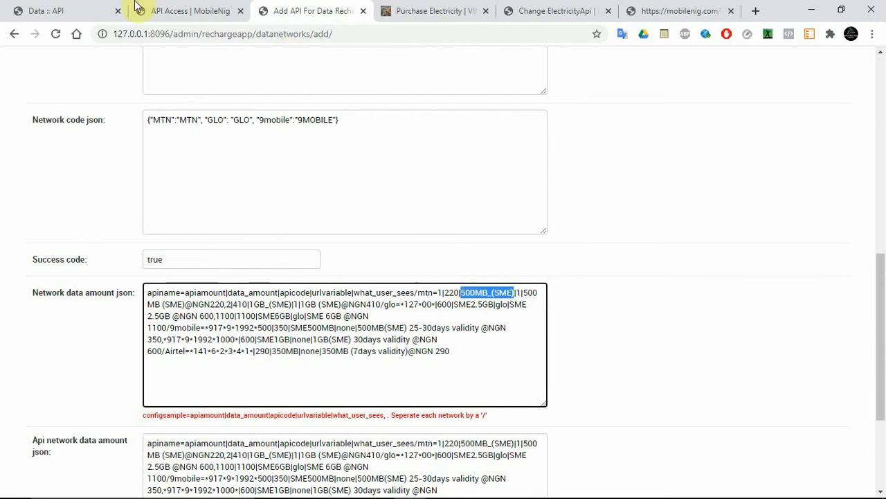
left_click(55, 8)
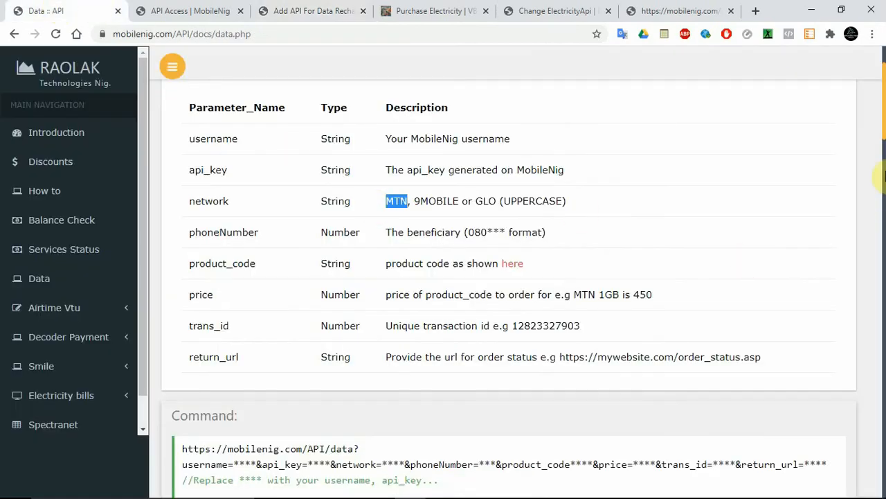
left_click_drag(884, 123, 884, 279)
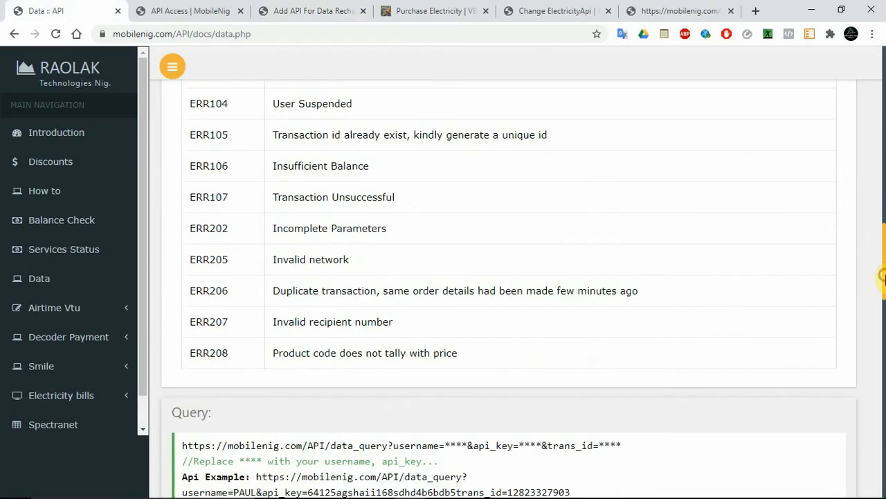
left_click(884, 418)
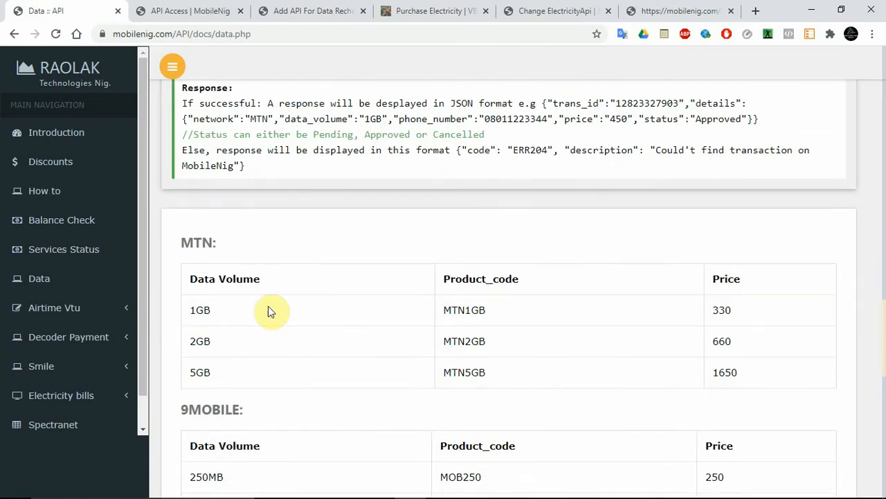
double_click(475, 310)
right_click(475, 310)
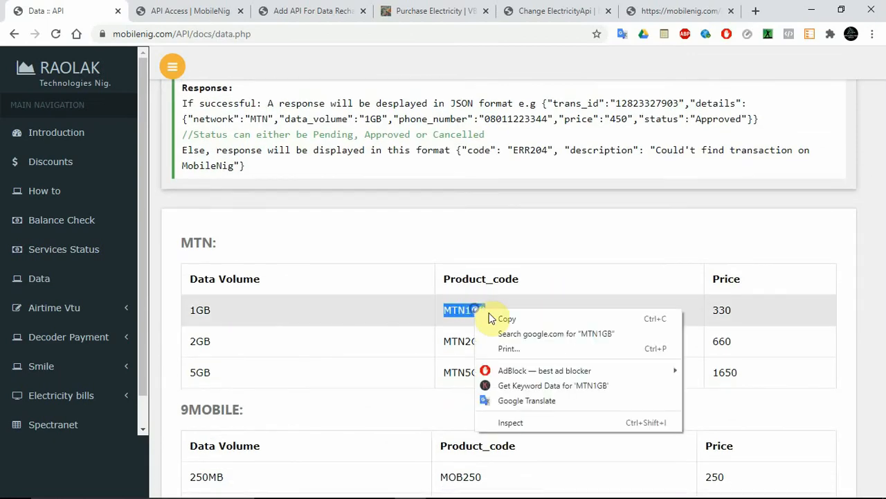
left_click(496, 315)
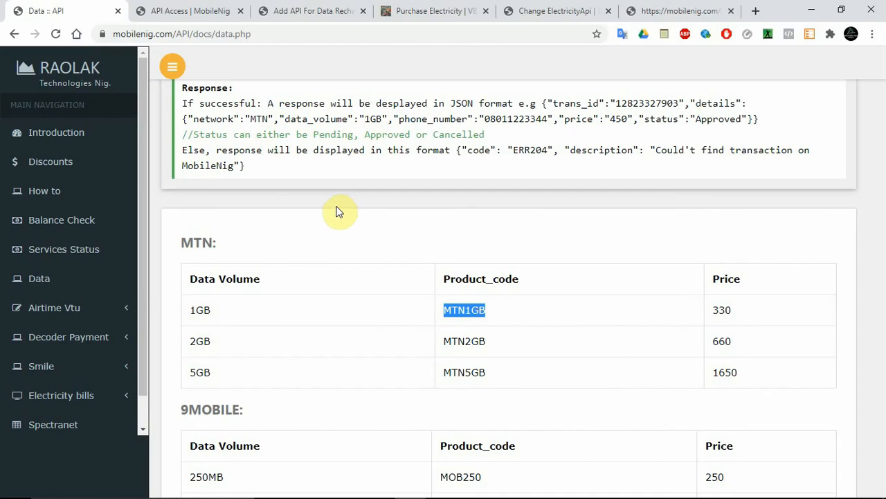
In the Network data amount json, replace the first MTN plan's urlvariable with MTN1GB.
left_click(291, 7)
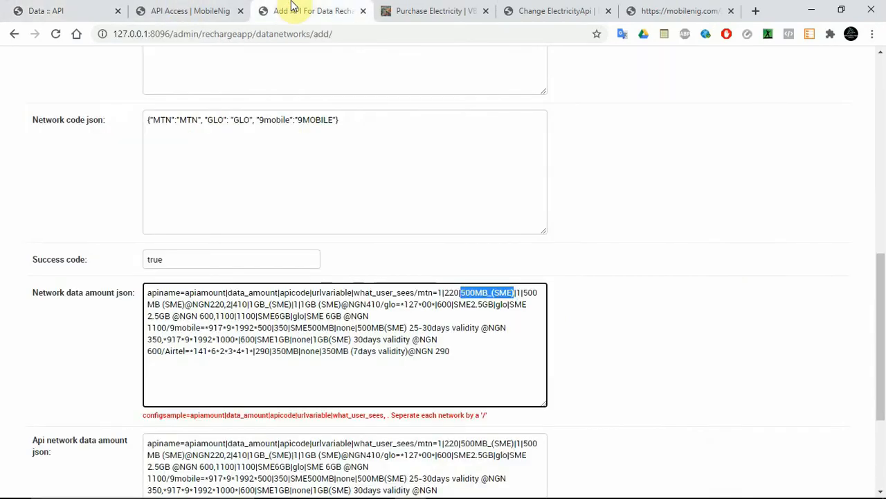
double_click(488, 295)
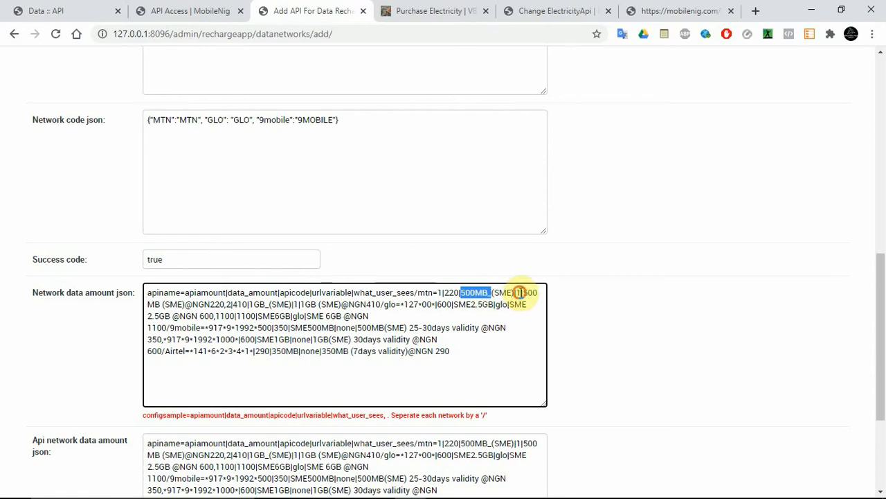
left_click(520, 294)
key("BackSpace")
key("BackSpace")
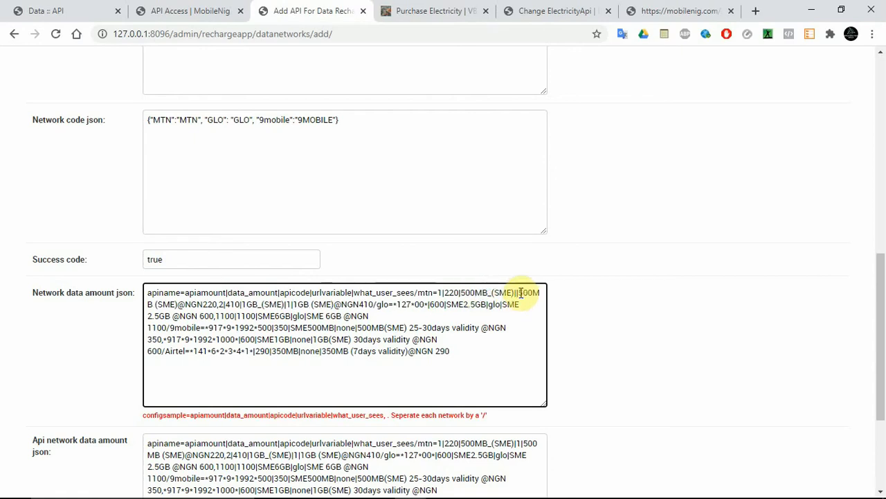
type("MTN1GB")
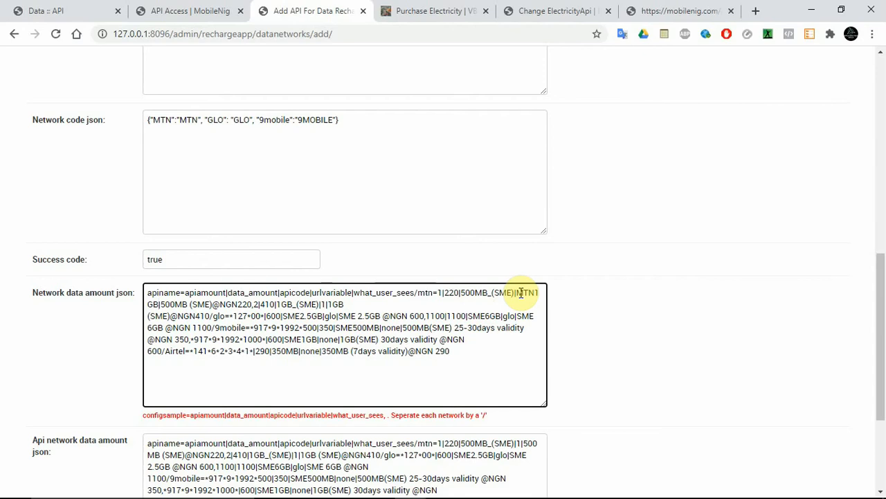
Change the first MTN plan's apicode in the Network data amount json to MTN_1GB.
left_click_drag(515, 293, 461, 292)
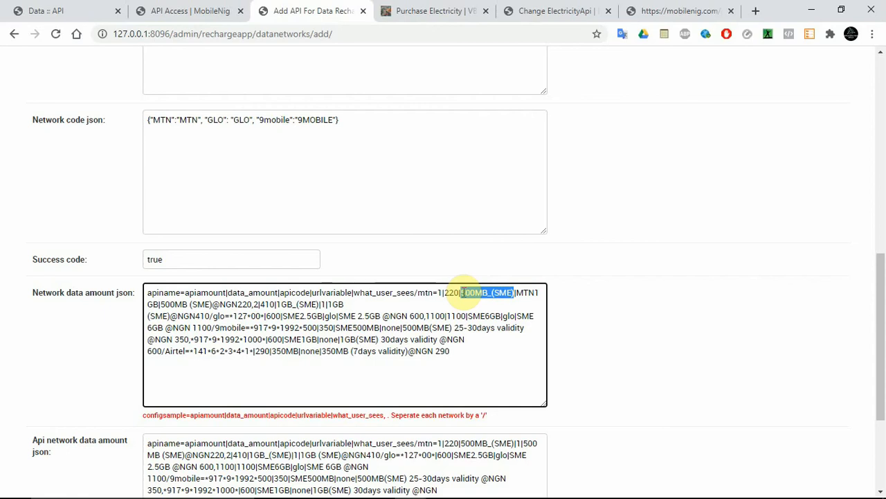
type("MTN_1_")
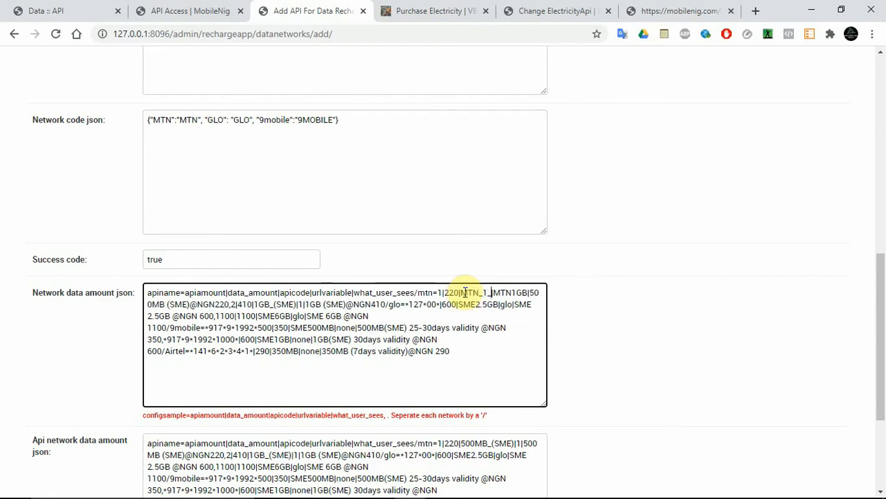
type("G")
key("BackSpace")
key("BackSpace")
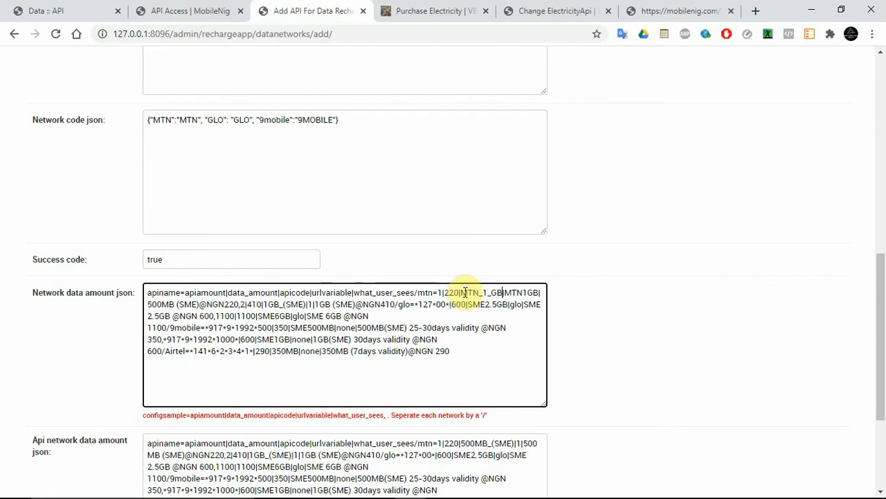
type("GB")
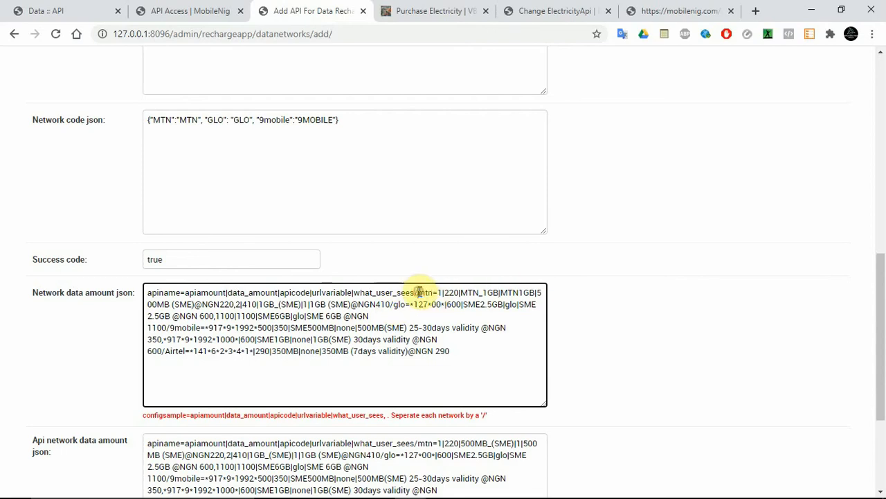
Copy the whole mtn section of the Network data amount json and replace the open Notepad note's contents with it.
left_click_drag(419, 292, 393, 305)
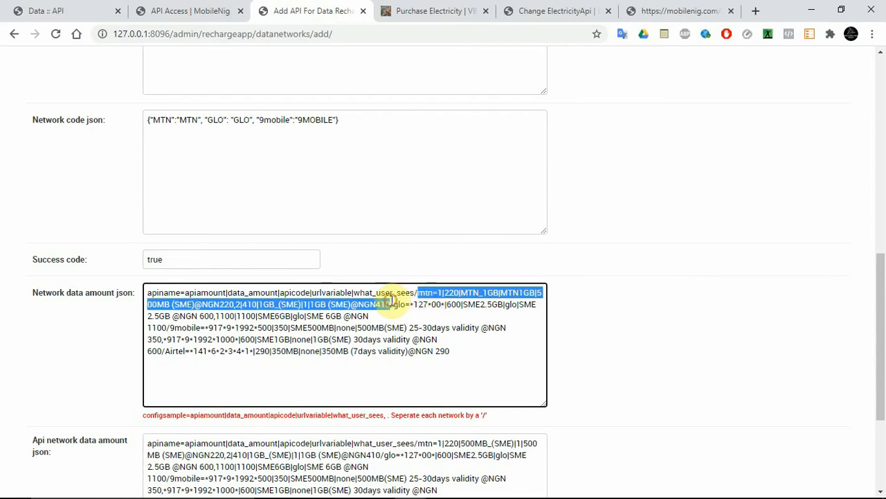
left_click(441, 486)
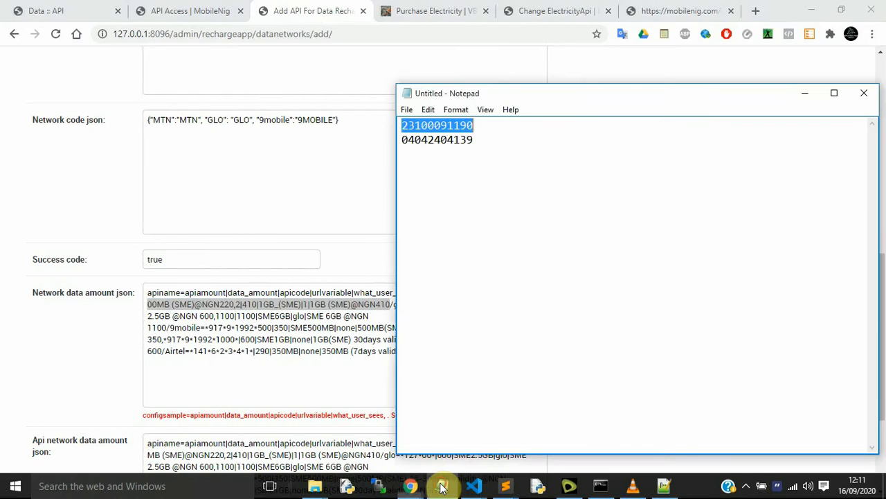
right_click(442, 486)
left_click(629, 247)
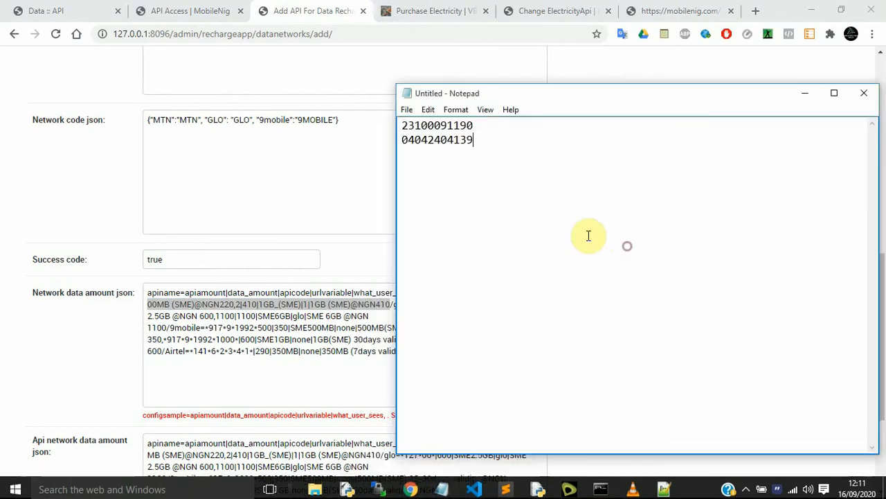
key("ctrl+a")
key("ctrl+v")
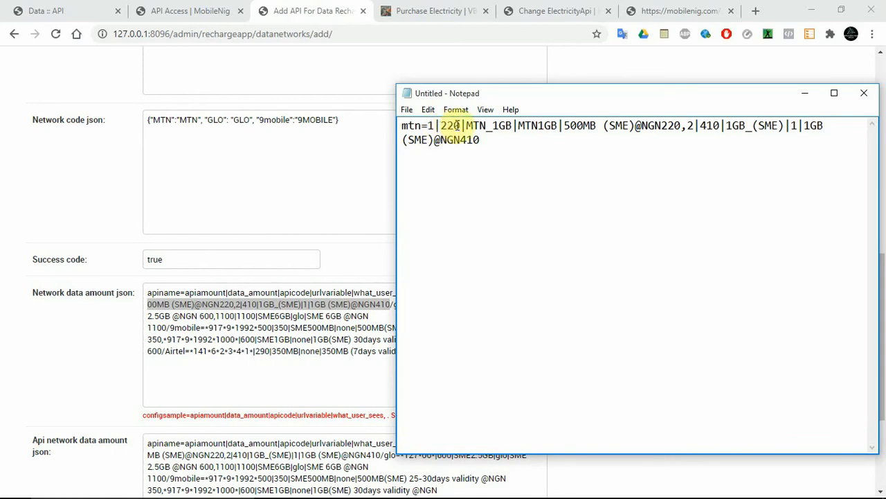
Copy the configsample format hint below the Network data amount json and paste it above the mtn line in Notepad.
left_click_drag(461, 125, 444, 126)
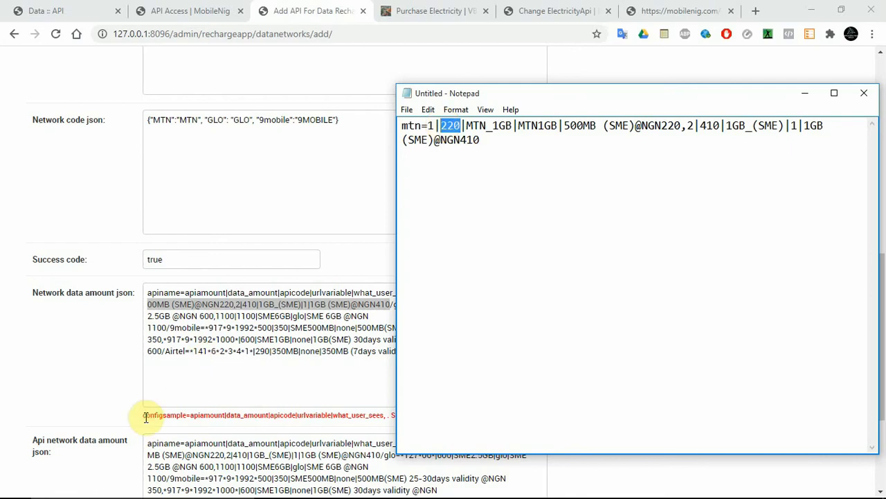
left_click_drag(144, 416, 463, 423)
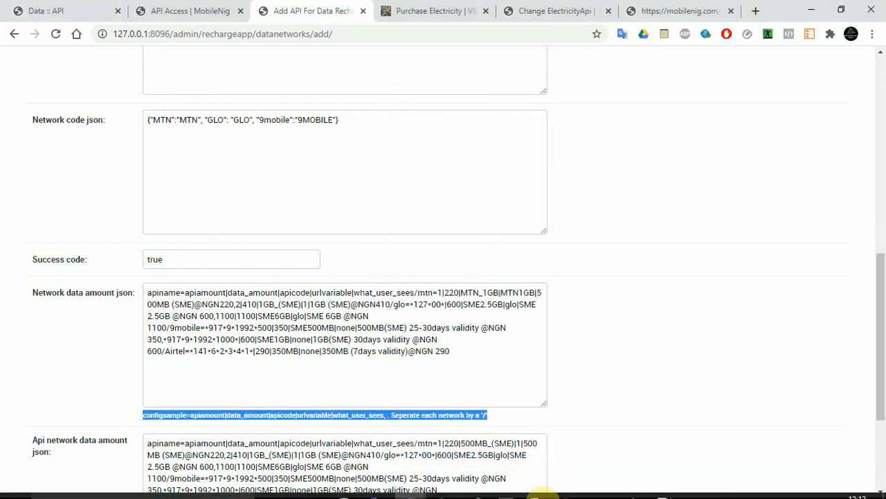
left_click(447, 487)
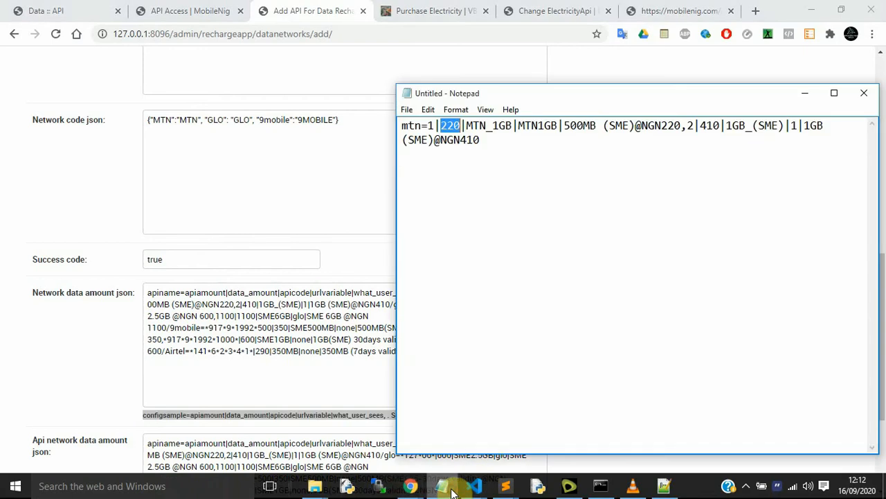
left_click(403, 126)
key("Return")
key("Return")
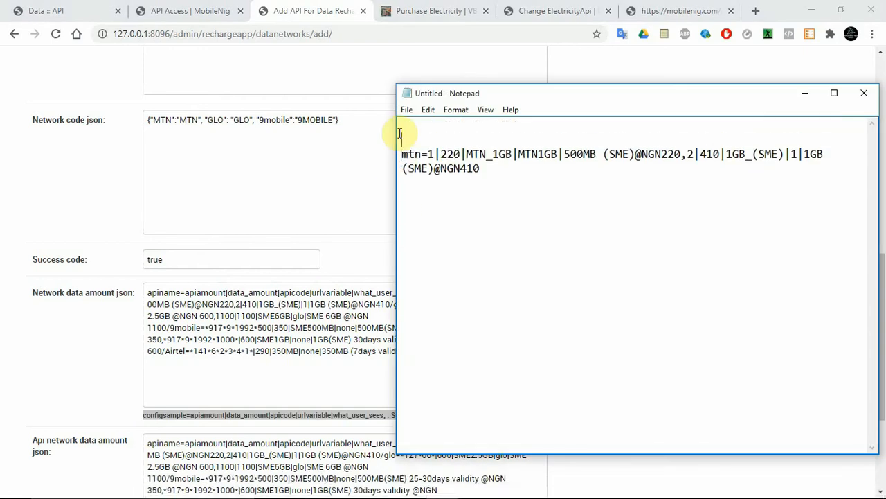
key("ctrl+v")
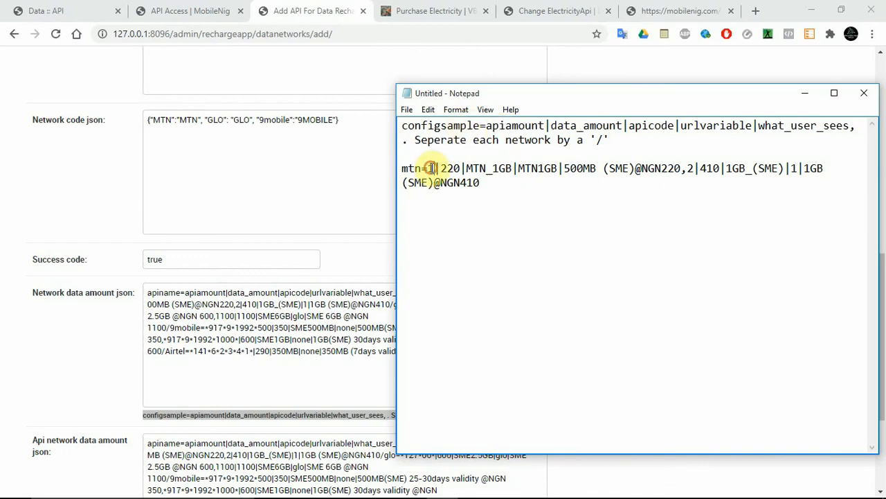
Check the MTN 1GB price in the MobileNig documentation and set the first mtn plan's apiamount to 330 in Notepad.
left_click(69, 8)
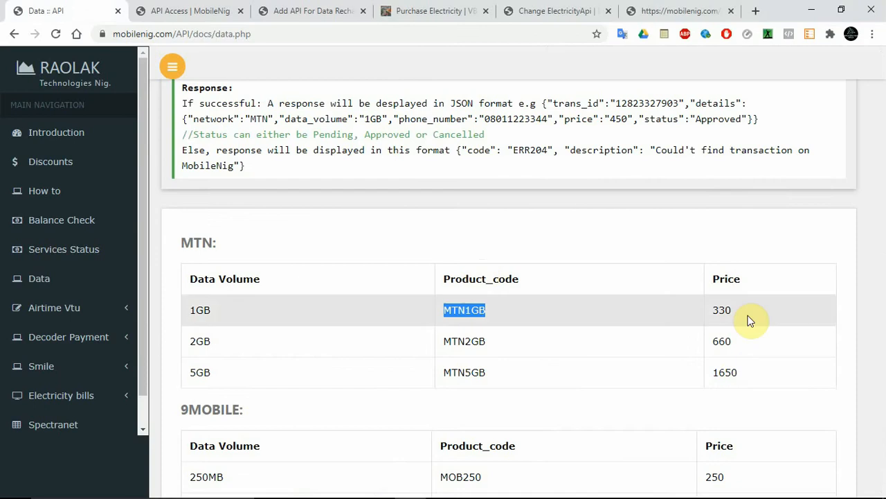
left_click(723, 311)
right_click(723, 311)
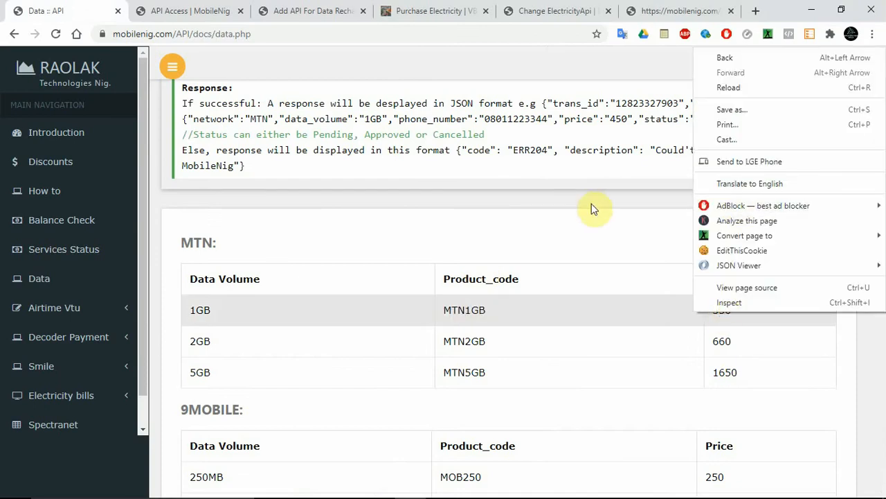
mouse_move(443, 495)
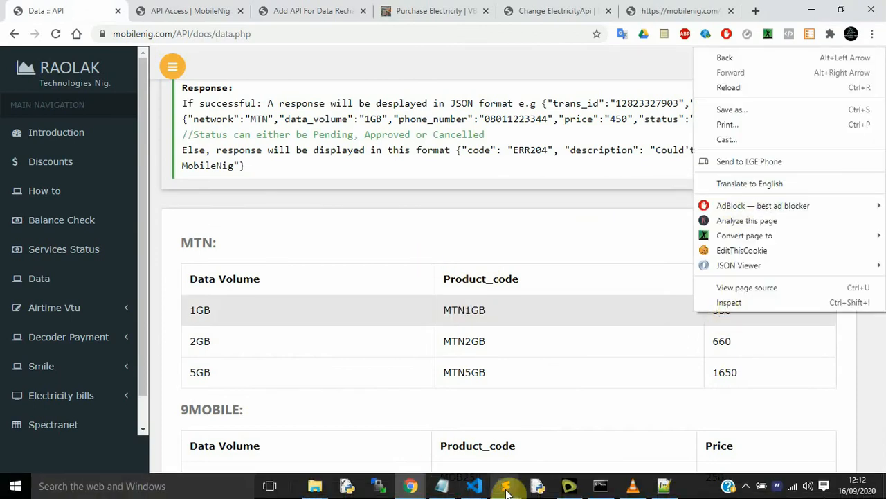
left_click(447, 492)
key("BackSpace")
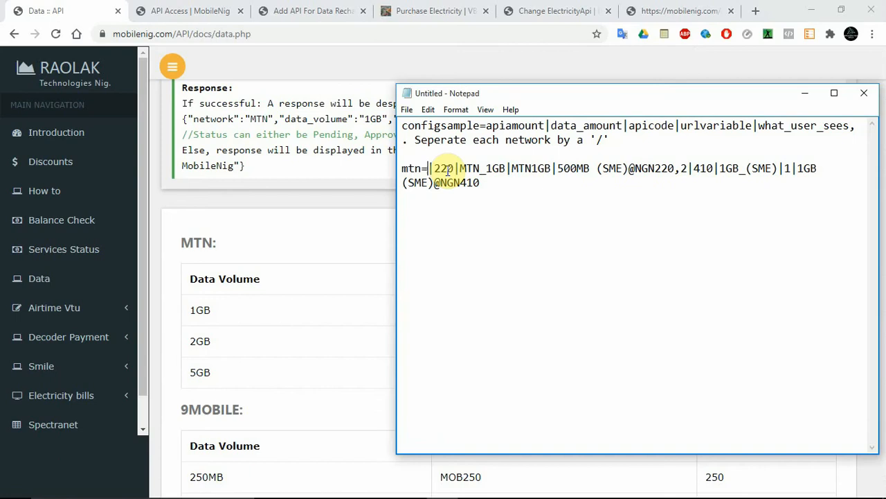
type("330")
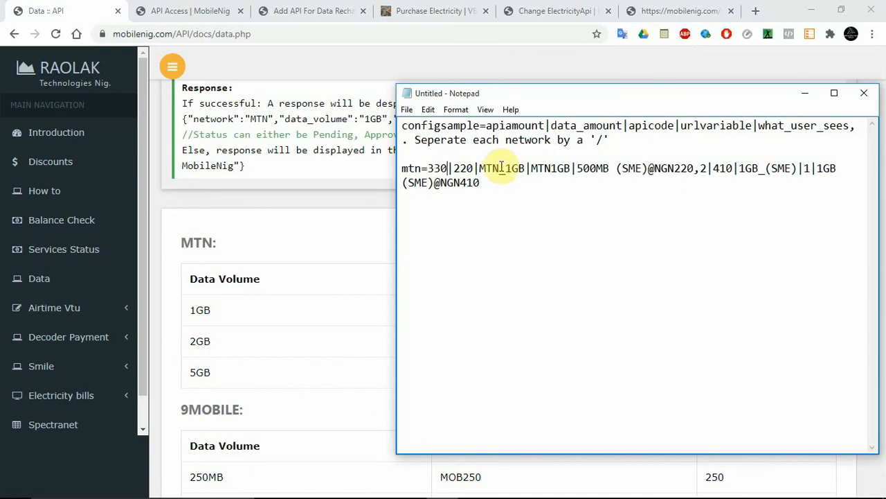
Set the first mtn plan's data_amount to 350 in the Notepad text.
double_click(464, 168)
type("0|")
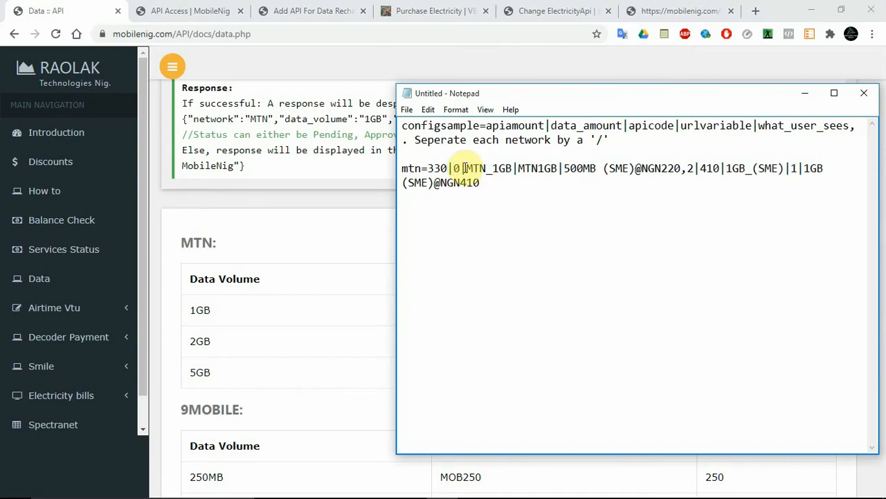
type("35")
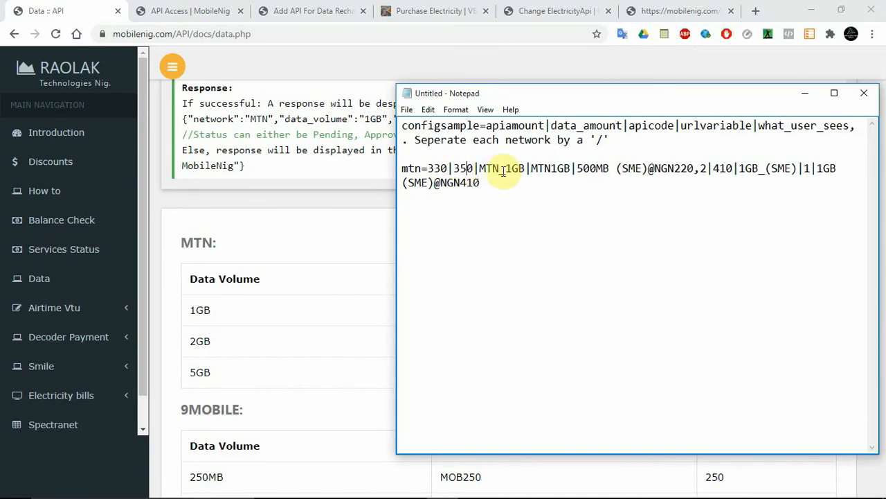
Change the price in the first mtn plan's what_user_sees text to NGN350.
left_click_drag(480, 168, 527, 169)
left_click(552, 168)
double_click(552, 169)
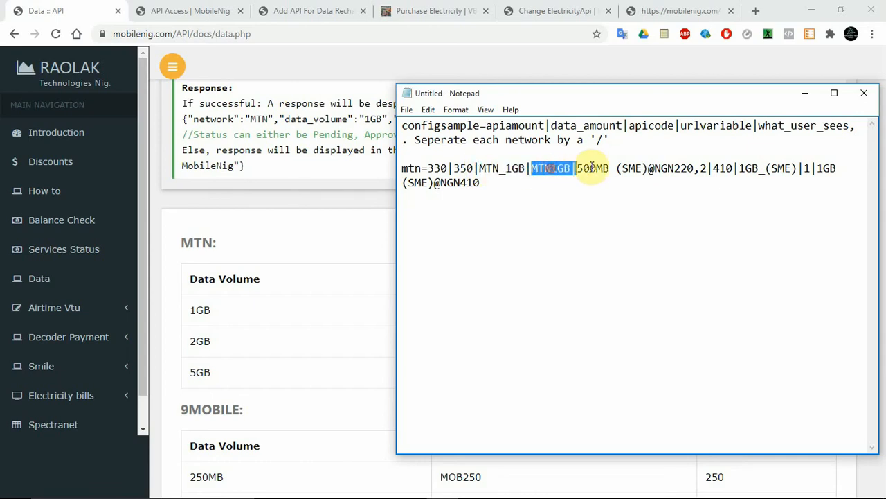
double_click(592, 168)
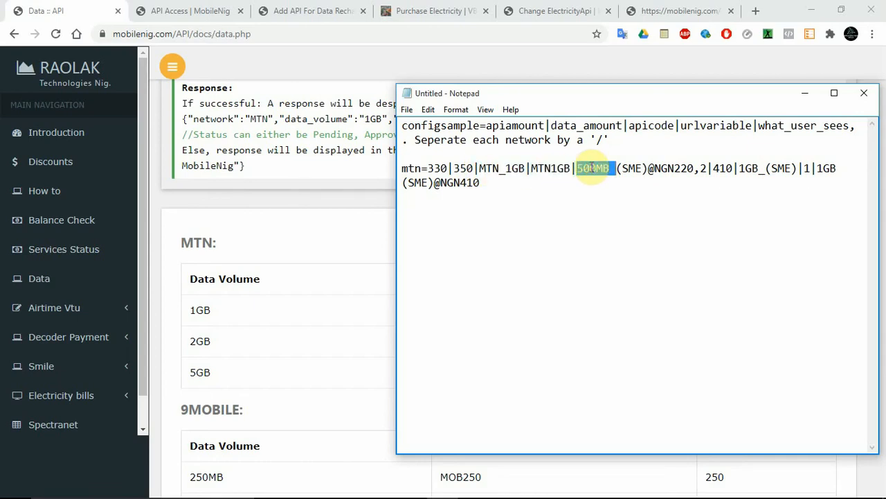
key("shift+Right")
key("shift+Right")
key("shift+Right")
key("shift+Right")
key("shift+Right")
key("shift+Right")
key("shift+Right")
key("shift+Right")
key("shift+Right")
key("shift+Right")
key("shift+Right")
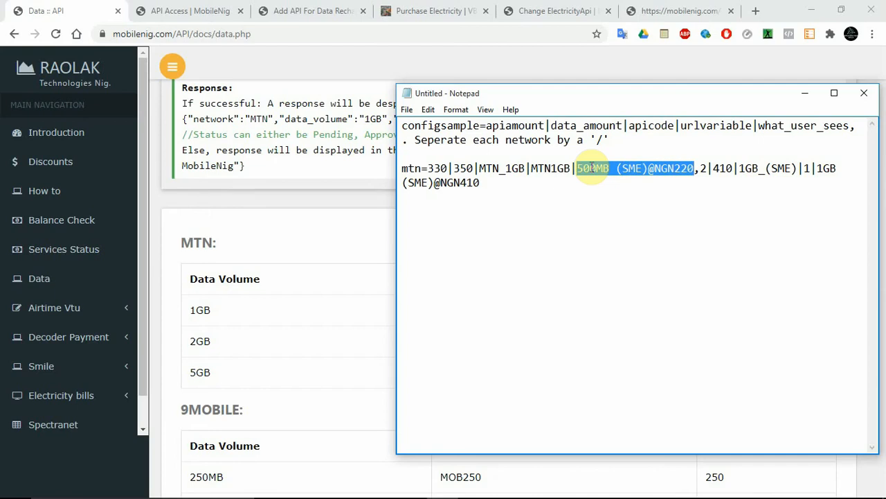
key("Right")
key("BackSpace")
key("BackSpace")
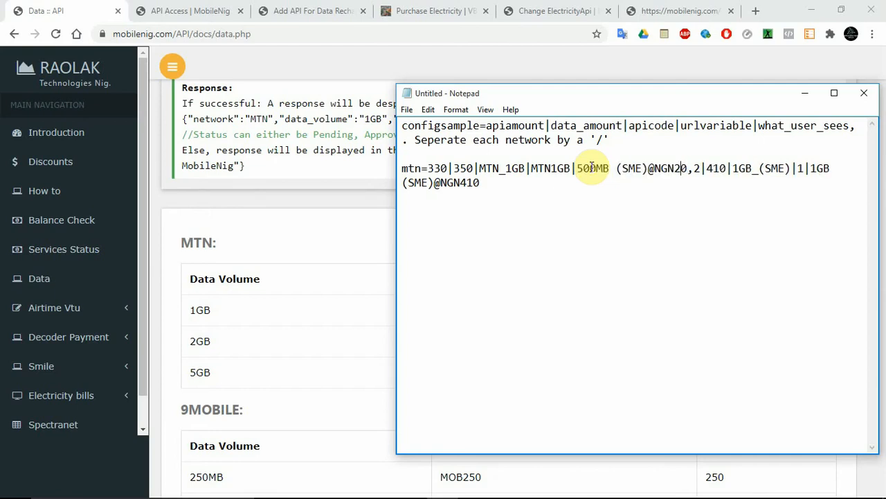
type("35")
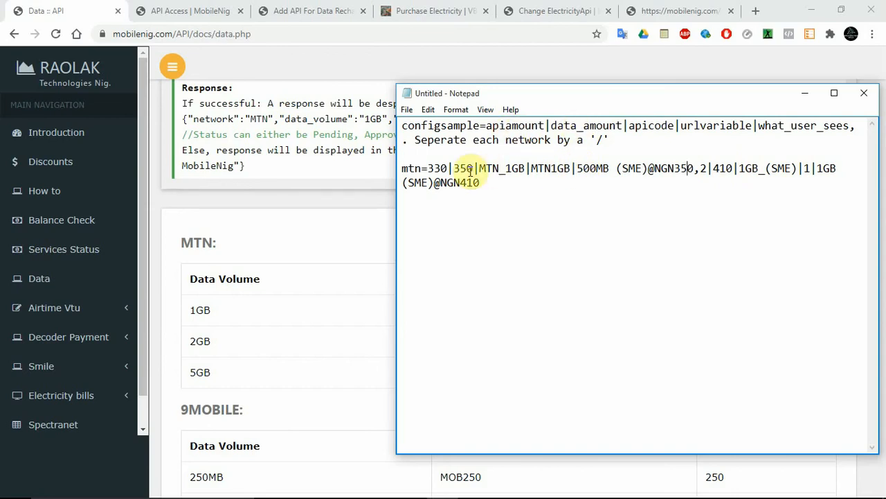
Change the first mtn plan's what_user_sees text to 1GB(SME) @ NGN350 in Notepad.
double_click(653, 127)
left_click(505, 168)
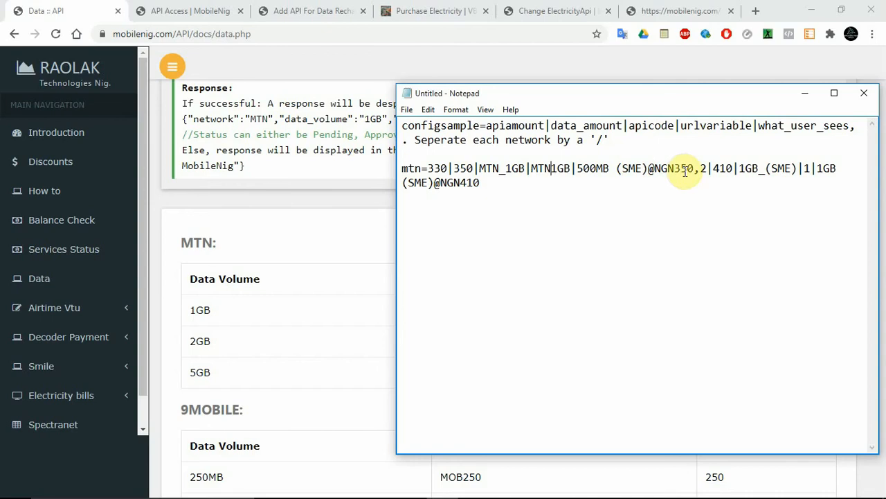
double_click(591, 168)
type("1GB")
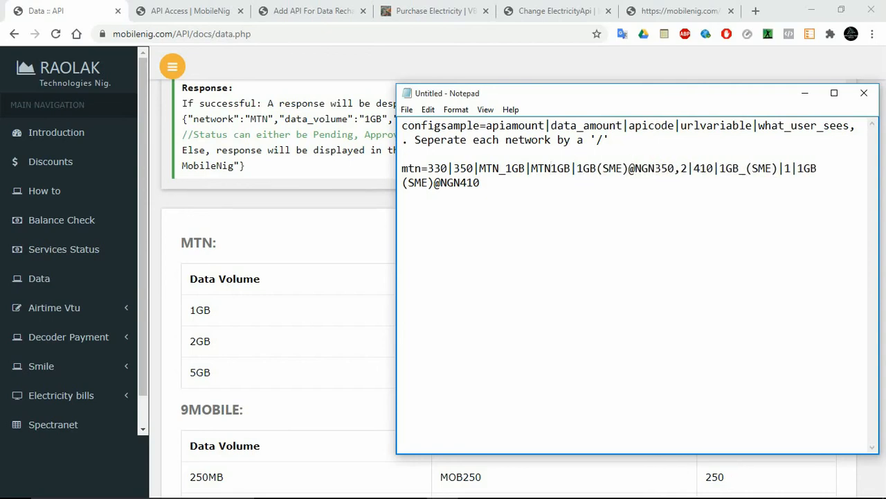
left_click(629, 170)
key("Right")
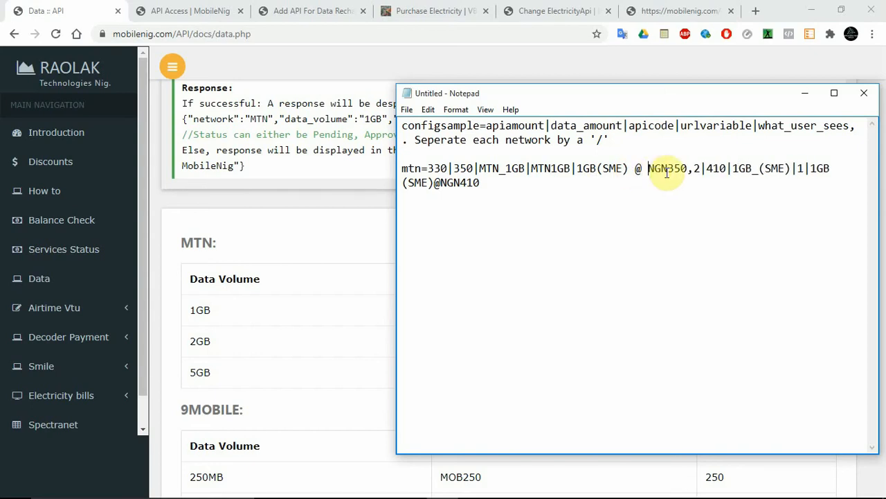
Set the second mtn plan's apiamount to 660, data_amount to 680 and apicode to 2GB_(SME).
left_click(702, 168)
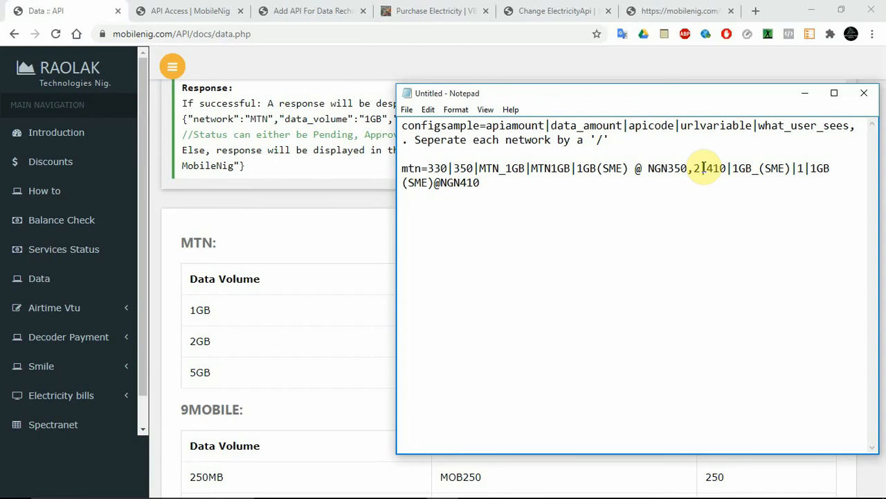
key("BackSpace")
type("660")
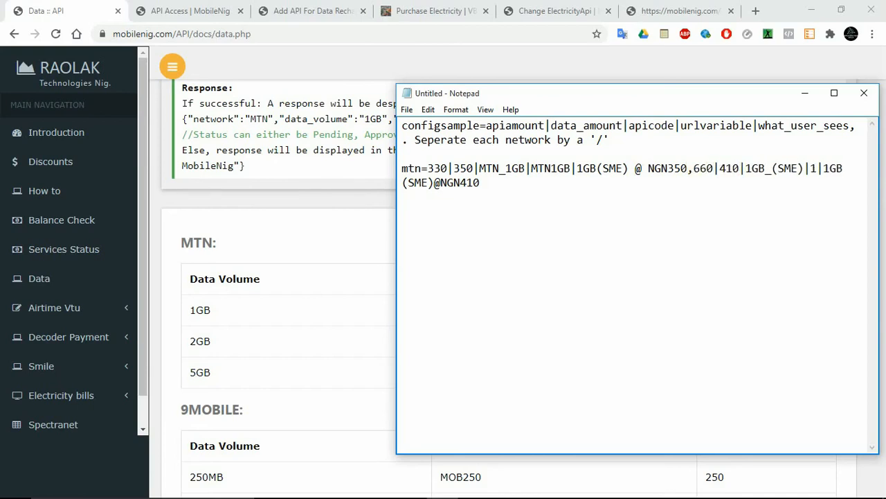
key("BackSpace")
key("BackSpace")
key("BackSpace")
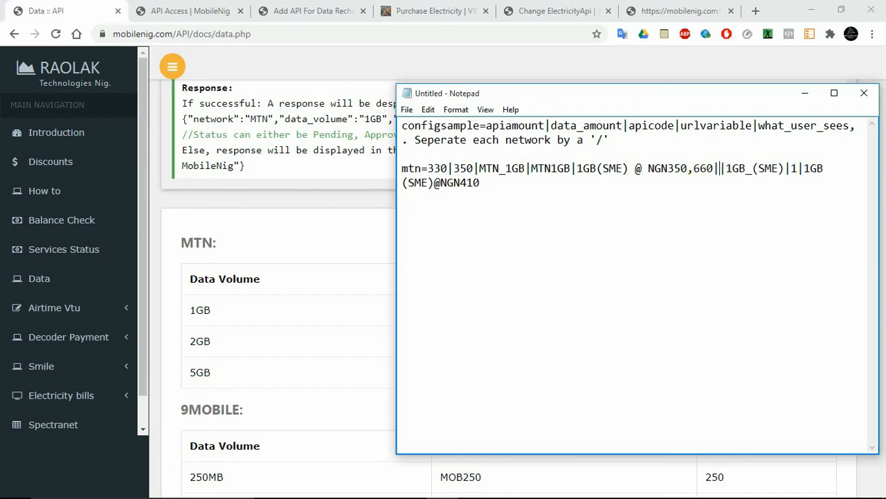
type("680")
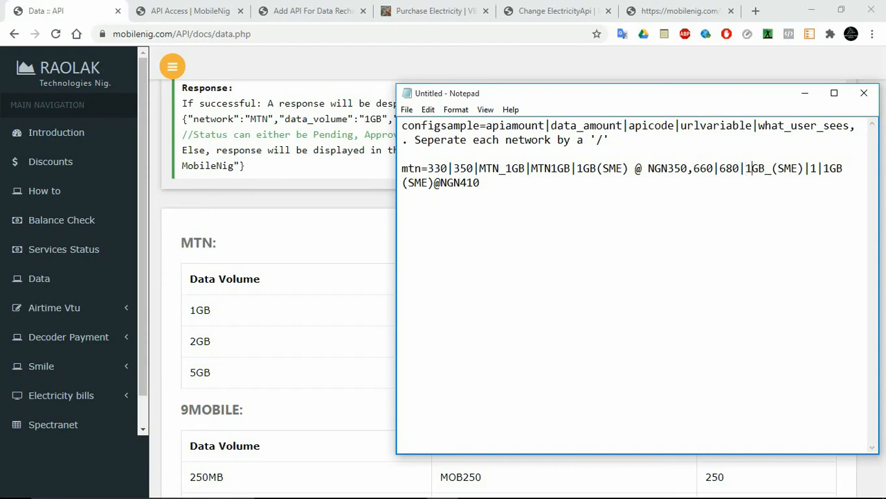
key("Delete")
type("2")
Replace the first mtn plan's apicode with 1GB_(SME).
left_click_drag(505, 168, 480, 168)
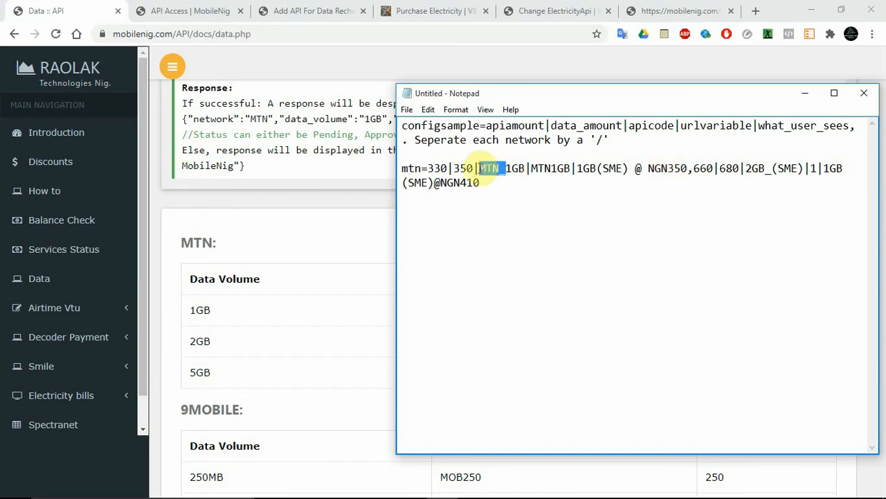
key("Delete")
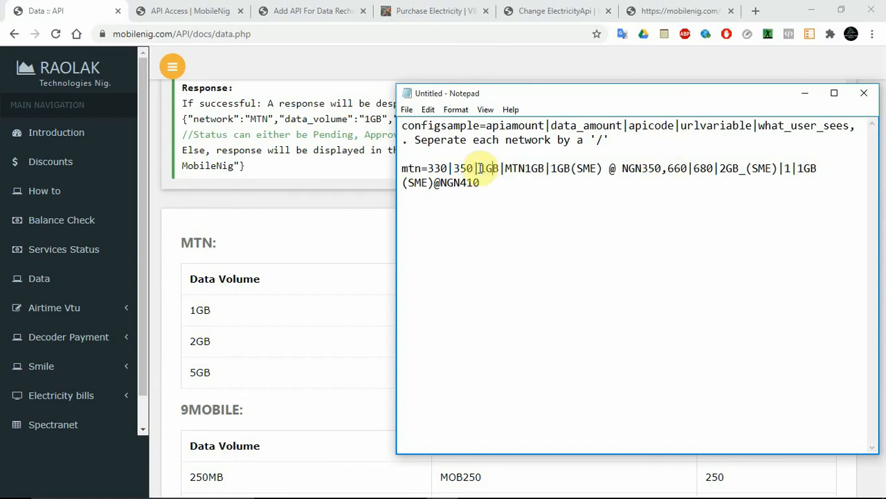
type("_()")
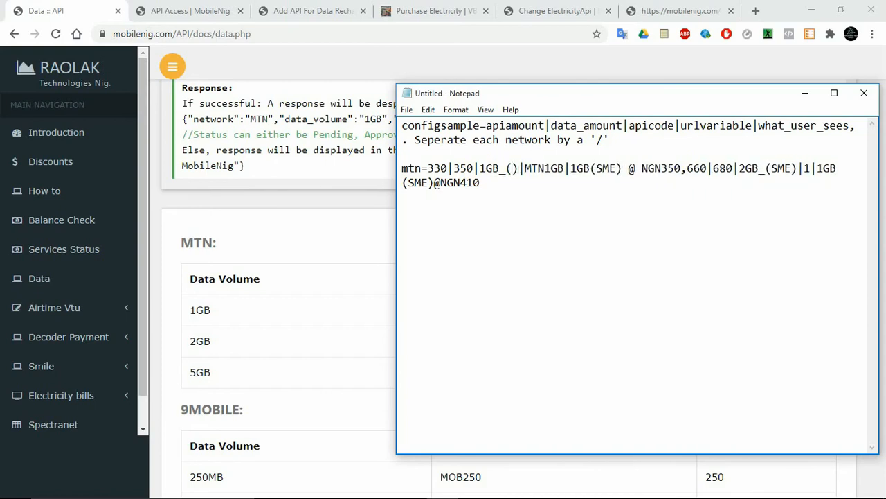
type("sm")
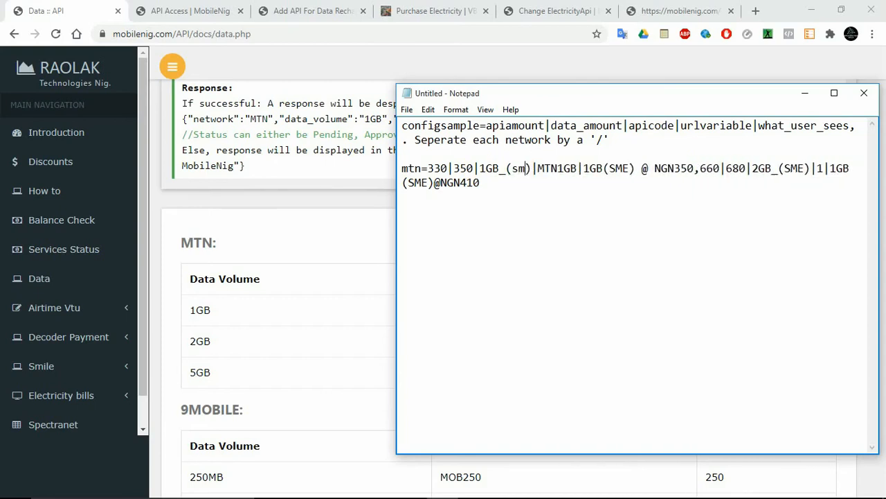
key("BackSpace")
key("BackSpace")
type("S")
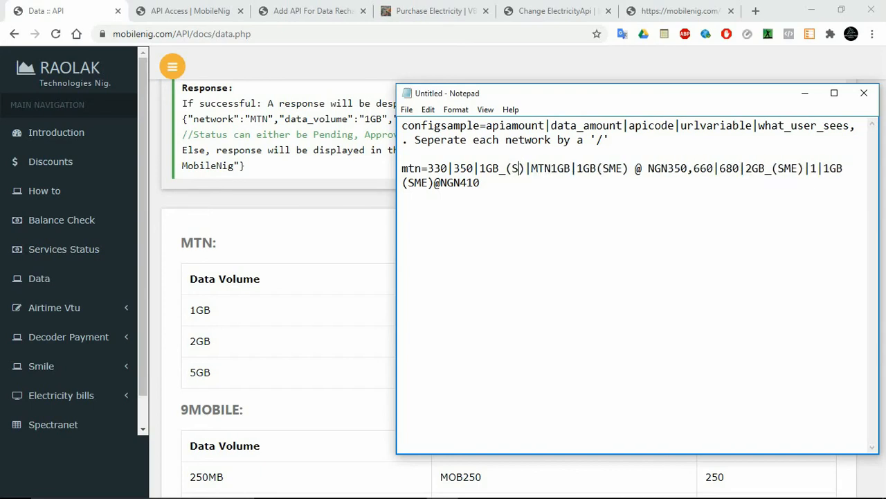
type("ME")
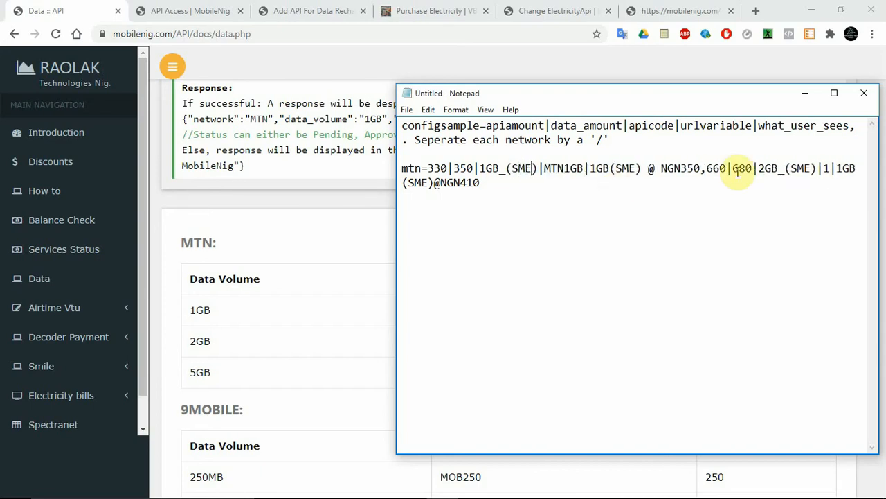
Set the second mtn plan's urlvariable to the product code MTN2GB.
left_click(831, 169)
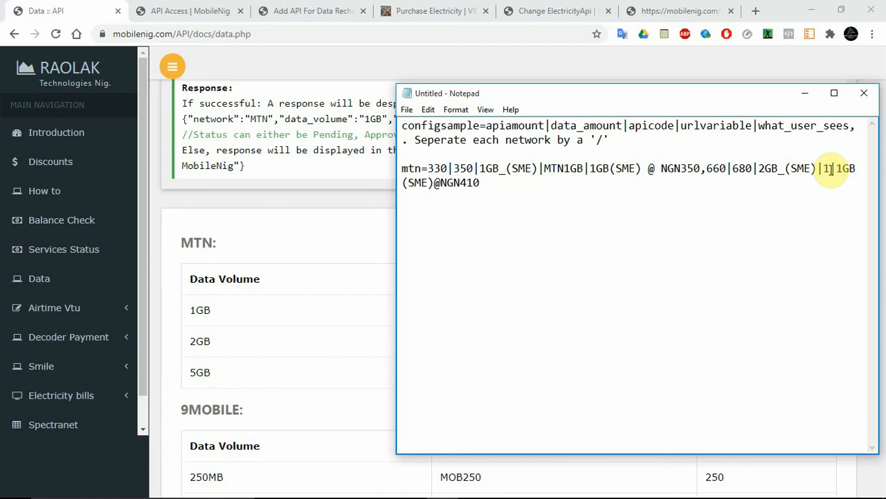
key("BackSpace")
type("MTN2")
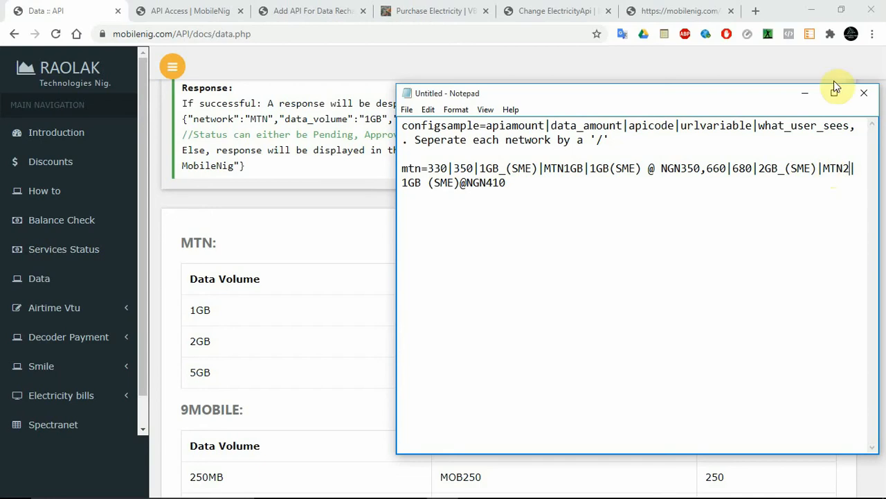
left_click_drag(600, 97, 630, 104)
type("GB")
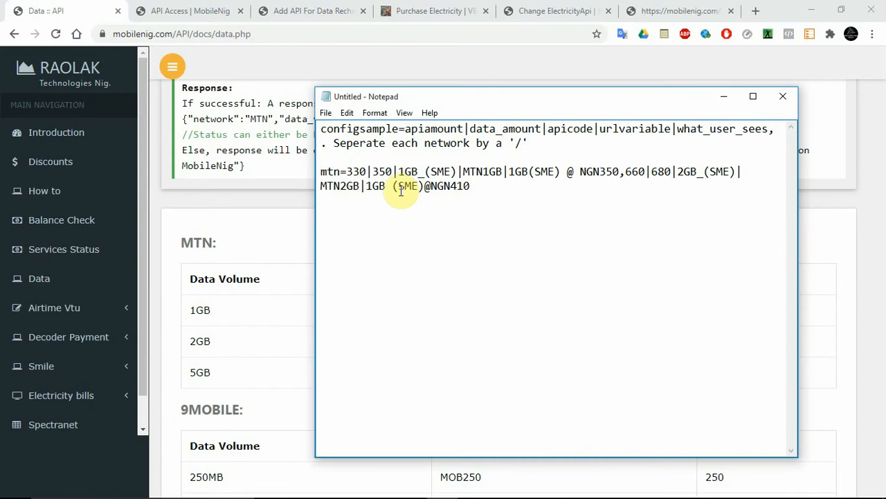
left_click_drag(367, 186, 372, 186)
type("2")
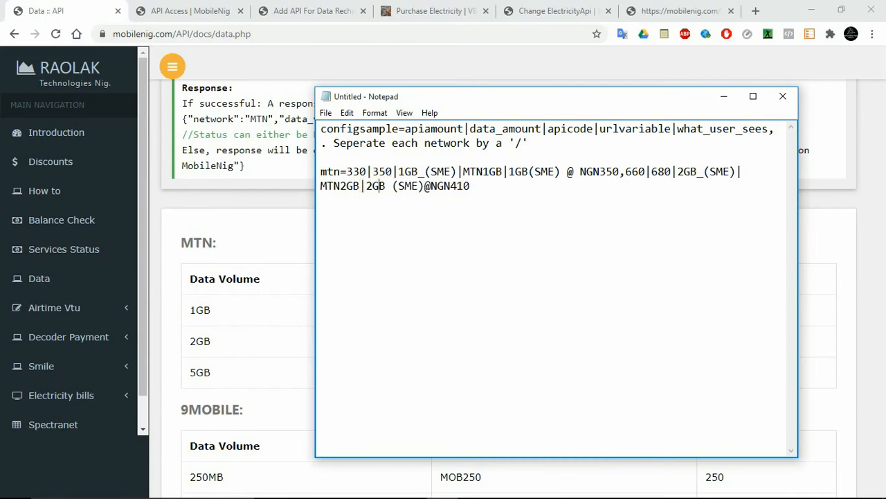
key("BackSpace")
key("BackSpace")
type("68")
Copy the mtn line from Notepad over the mtn plans in the form's Network data amount json, keeping only one "mtn=" prefix.
left_click_drag(473, 187, 323, 170)
key("ctrl+c")
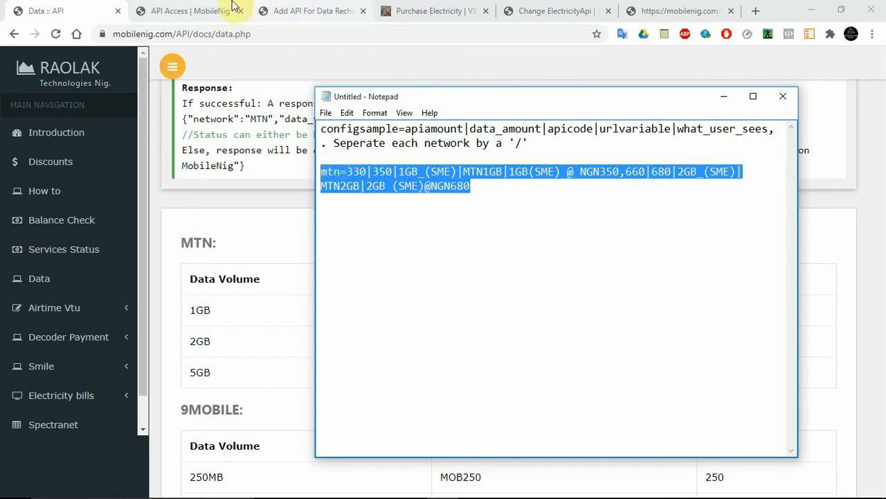
left_click(315, 10)
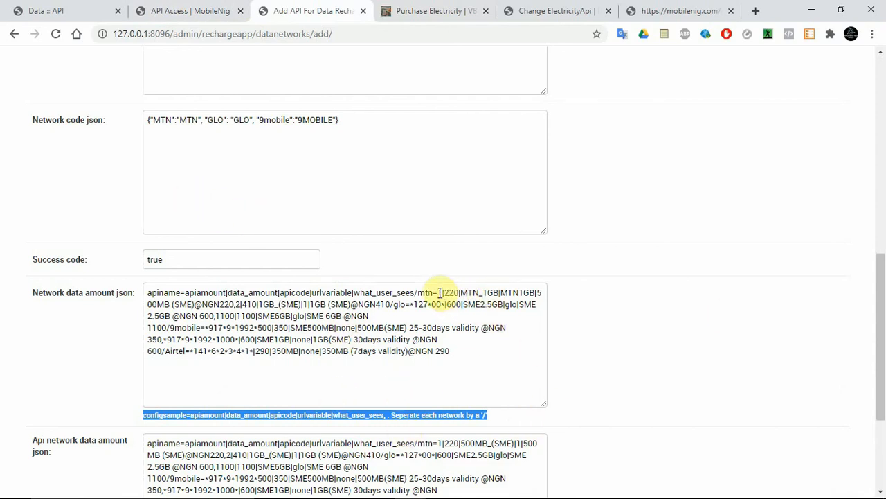
left_click_drag(438, 292, 394, 303)
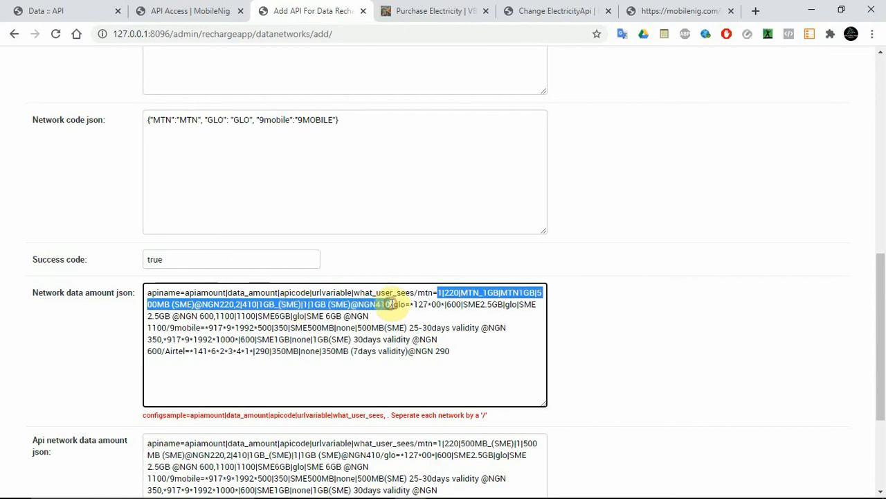
key("ctrl+v")
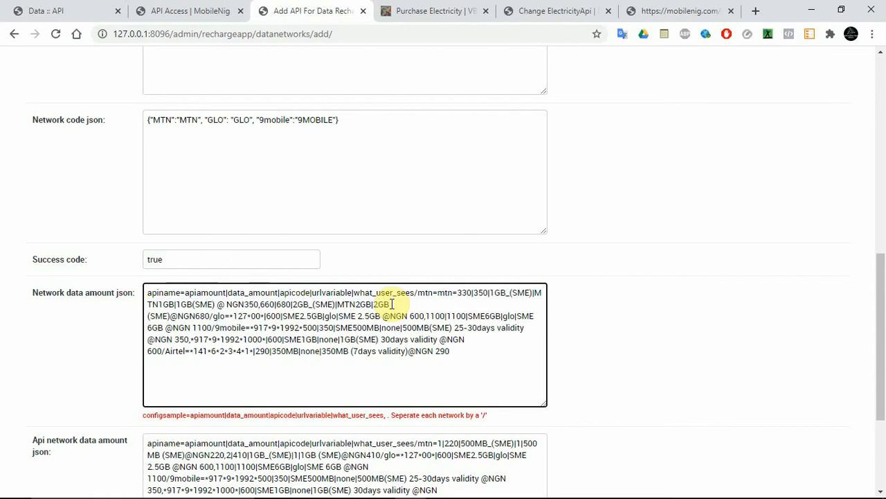
left_click(437, 292)
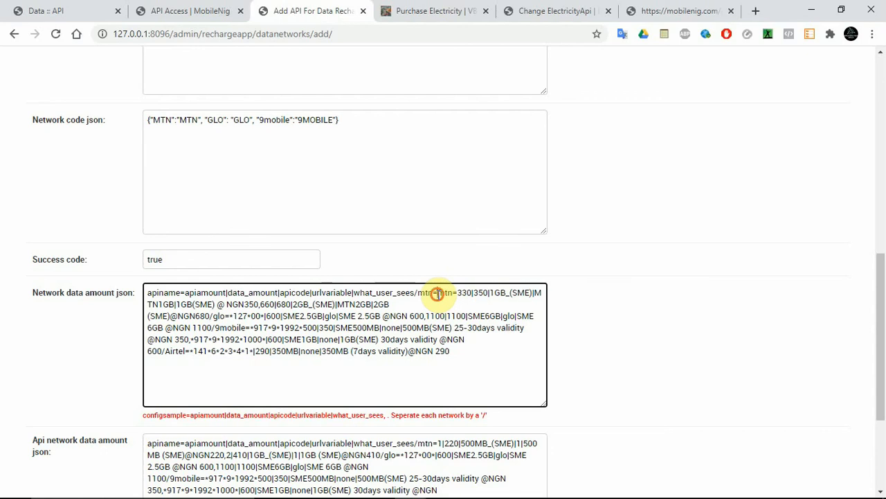
key("BackSpace")
key("BackSpace")
key("BackSpace")
key("BackSpace")
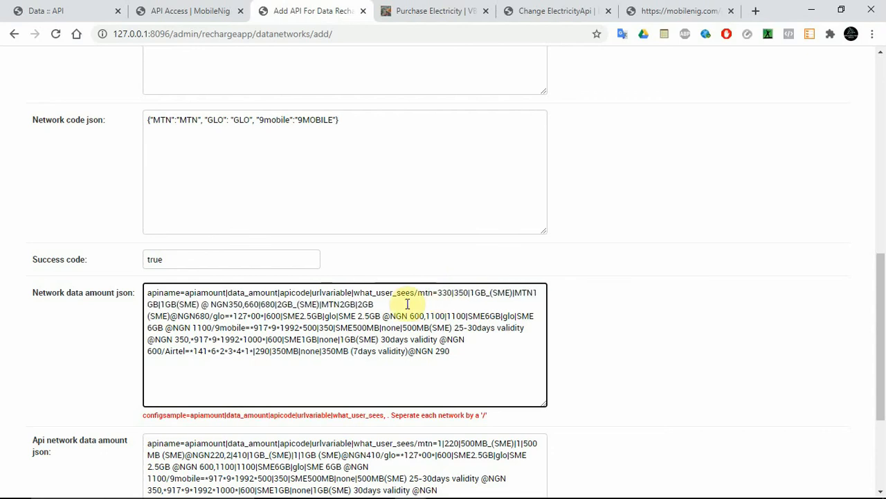
left_click(397, 304)
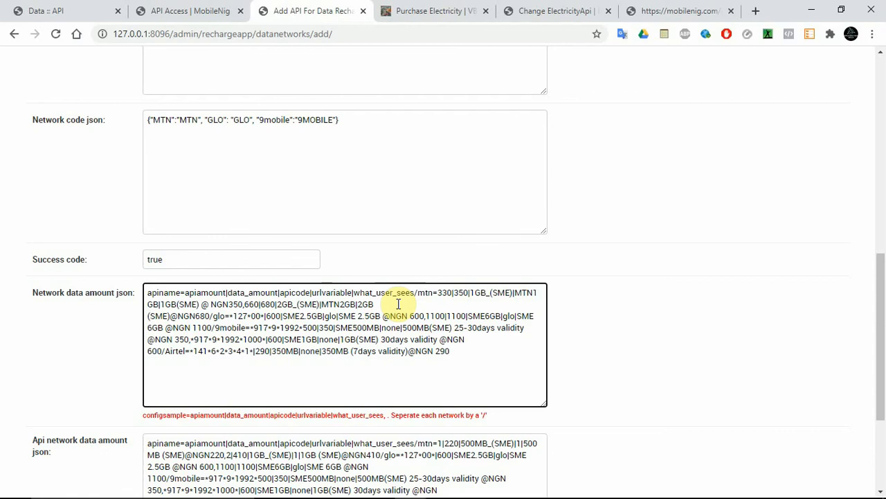
Look through the remaining data plan tables down to GLO in the MobileNig documentation.
left_click(45, 11)
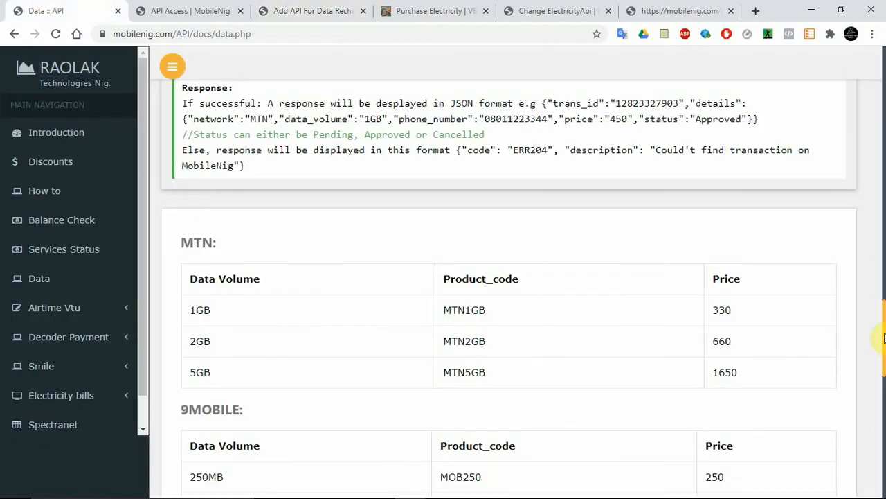
scroll(884, 391, "down", 3)
scroll(884, 391, "down", 1)
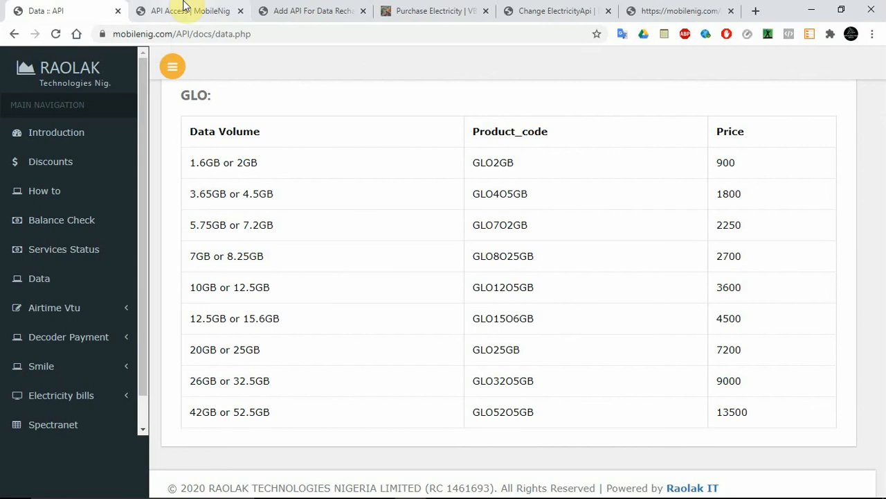
Copy the whole Network data amount json in the Add API form and replace the Api network data amount json with it.
left_click(274, 8)
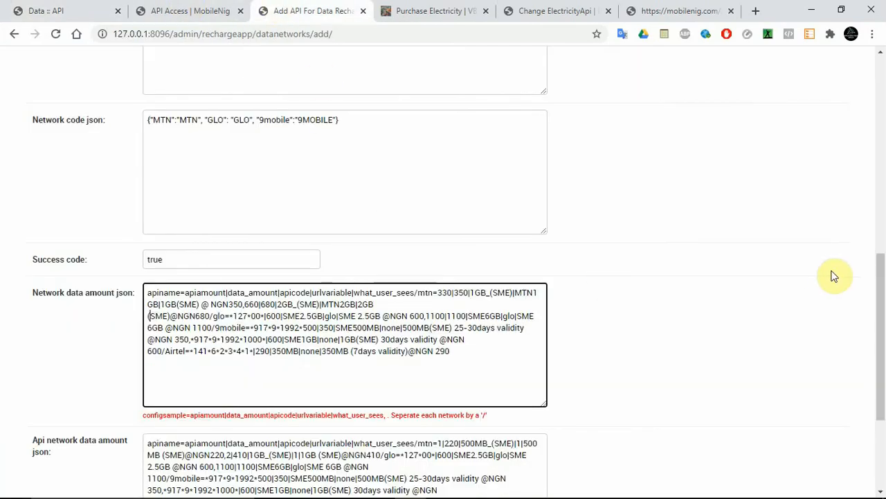
scroll(880, 333, "down", 1)
left_click(464, 277)
key("ctrl+a")
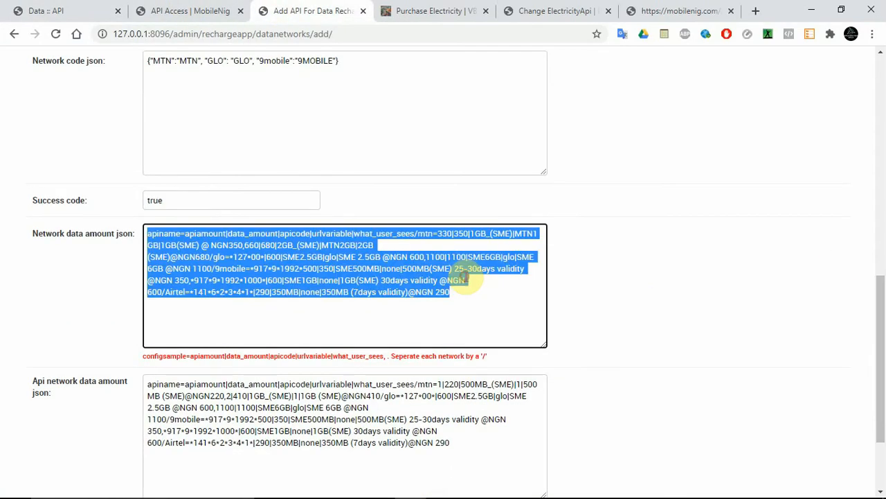
key("ctrl+c")
left_click(319, 424)
key("ctrl+a")
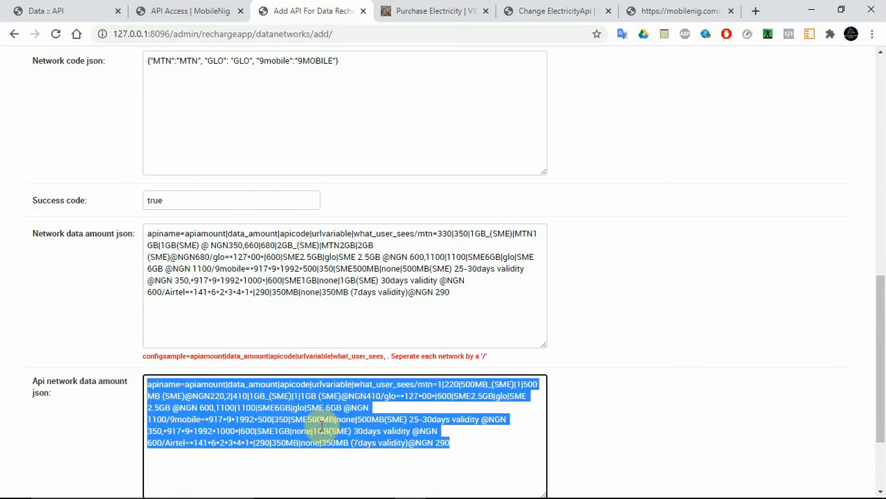
key("ctrl+v")
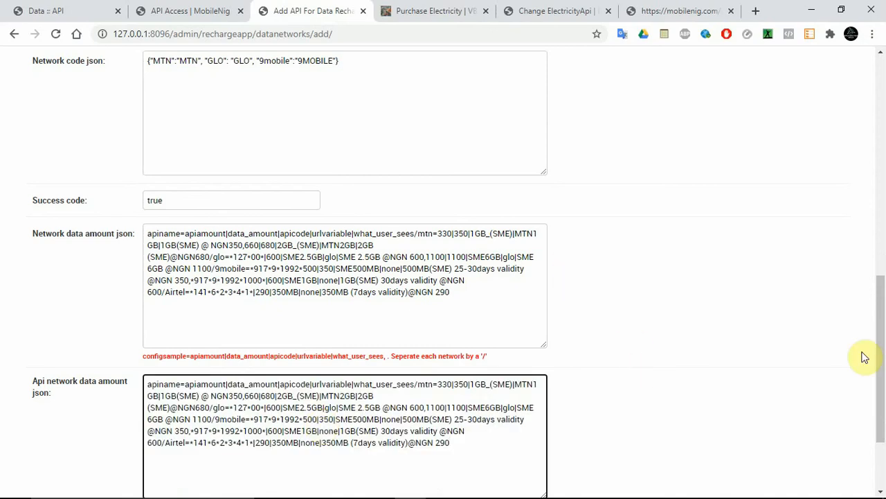
Copy the MobileNig Api url from the form and paste it below the mtn line in Notepad.
left_click_drag(884, 374, 884, 218)
left_click(373, 152)
key("ctrl+a")
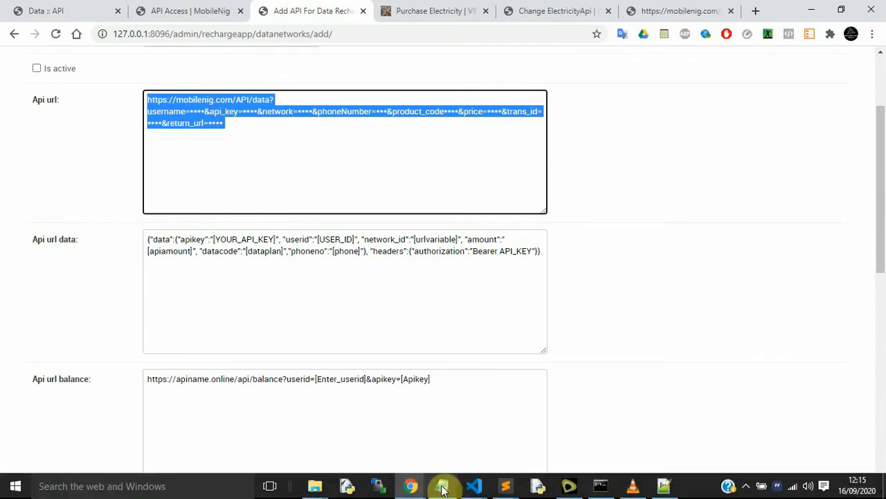
left_click(442, 485)
left_click(592, 346)
key("Return")
key("Return")
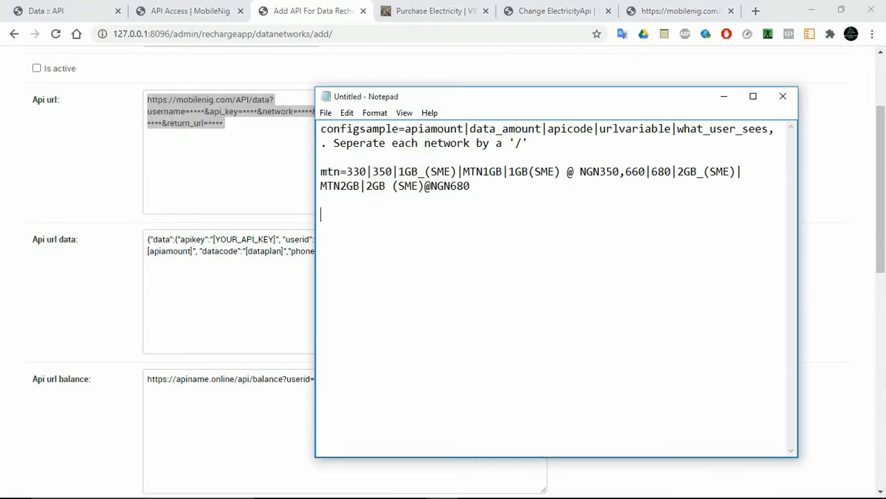
key("ctrl+v")
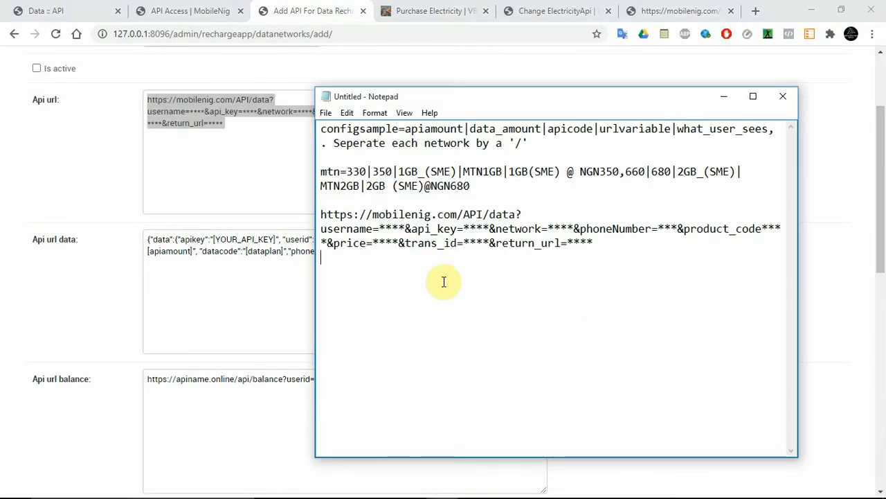
left_click(381, 229)
left_click_drag(382, 228, 405, 229)
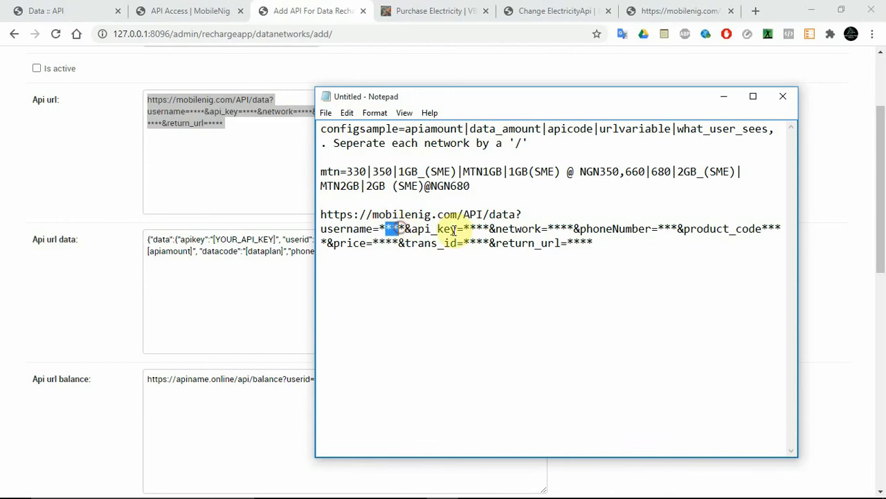
left_click_drag(469, 229, 484, 227)
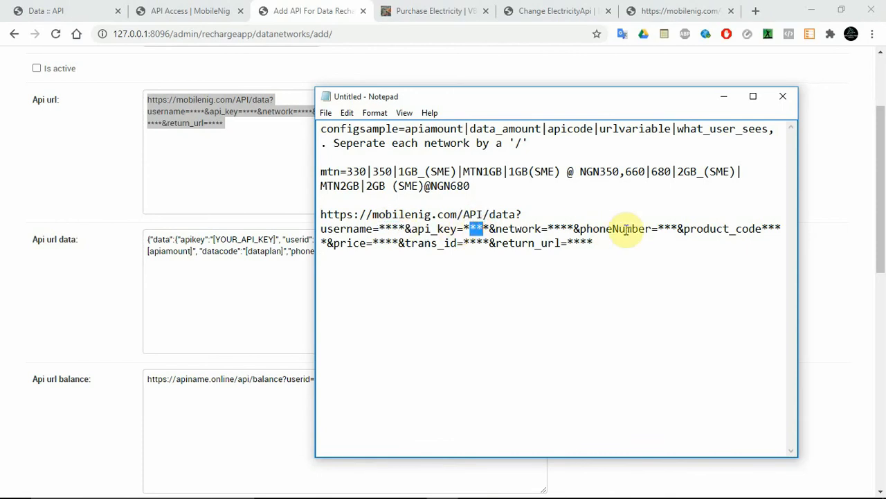
left_click_drag(660, 228, 678, 227)
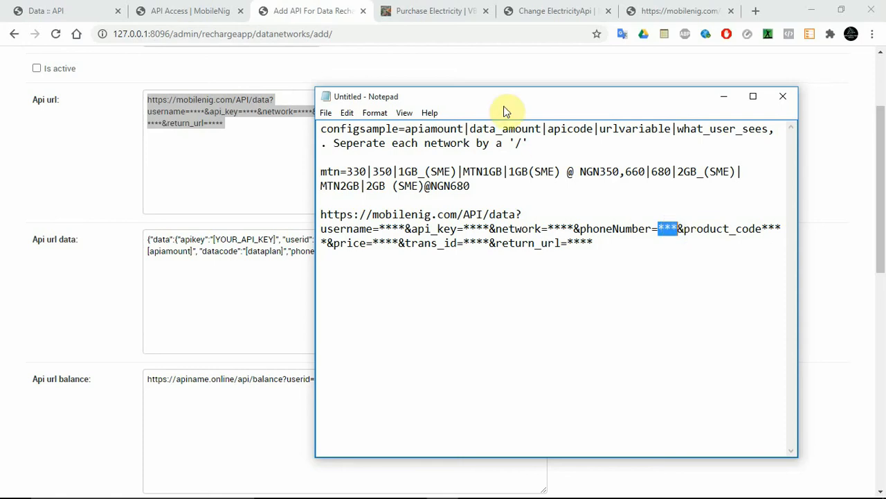
Copy [urlvariable] from the Api url data and replace the network placeholder in the Api url with it.
left_click_drag(504, 95, 665, 72)
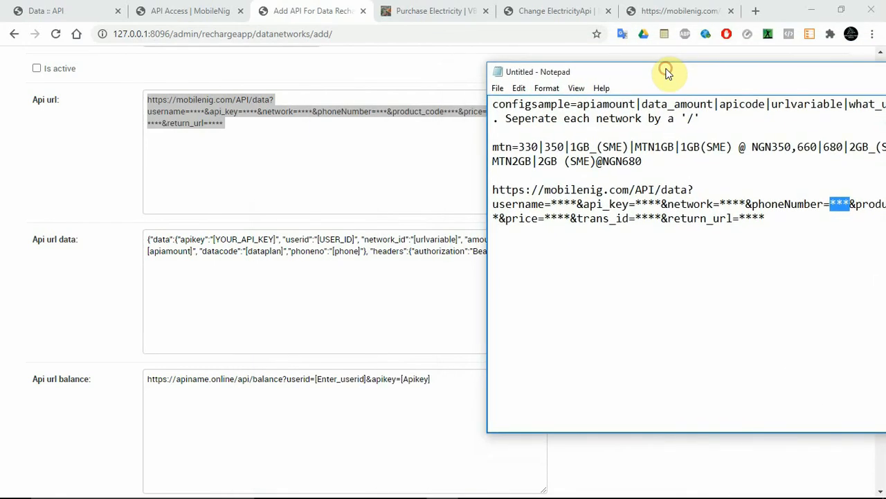
double_click(443, 239)
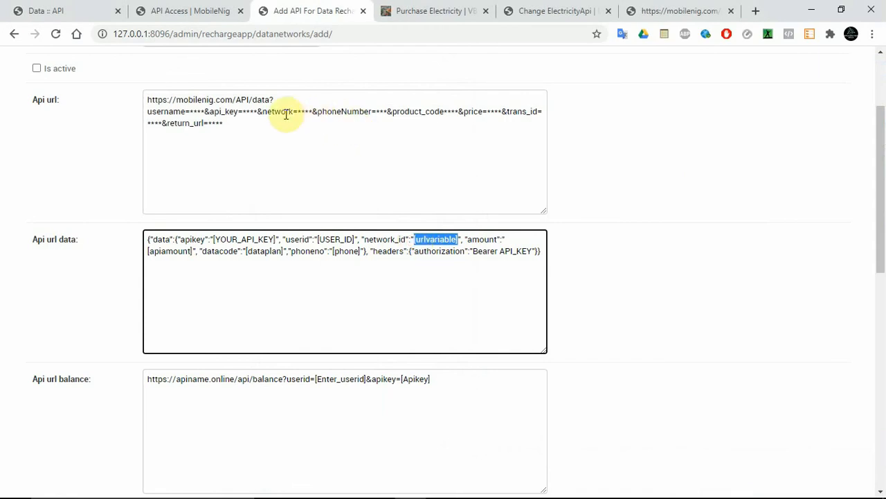
left_click_drag(297, 113, 311, 113)
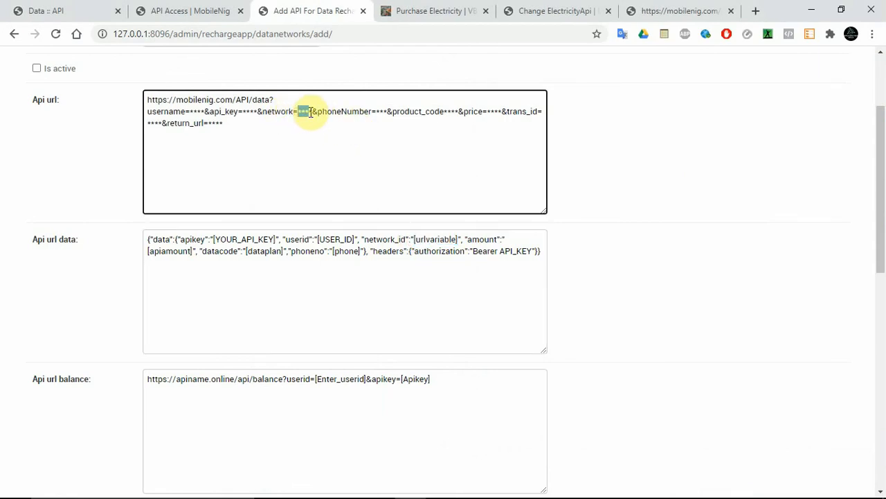
key("ctrl+v")
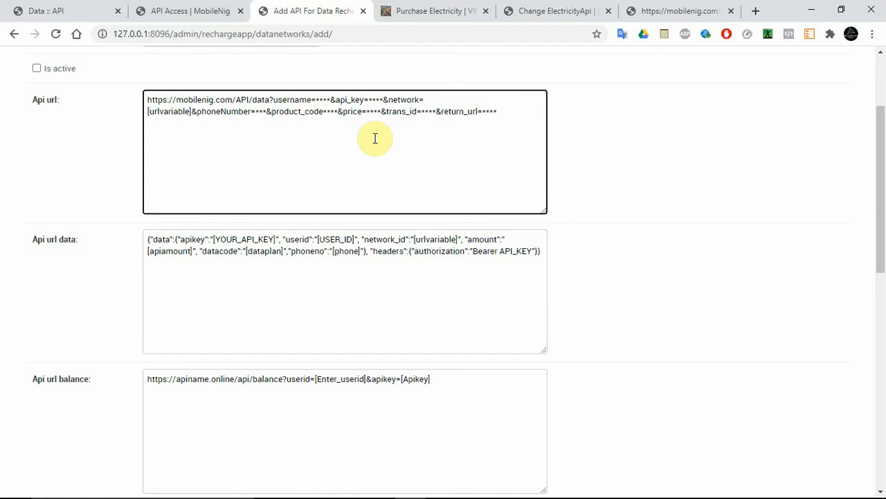
Check product_code in the MobileNig documentation's command URL, and shorten the urlvariable of both mtn plans in Network data amount json to MTN.
left_click(52, 7)
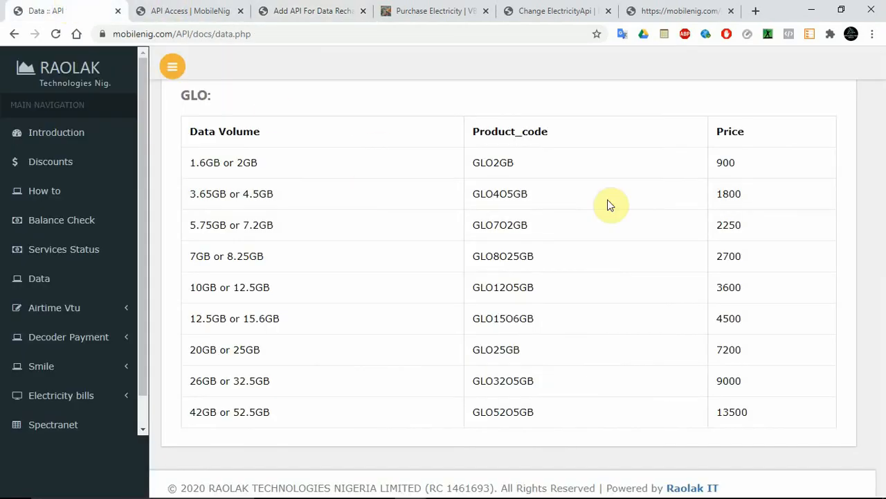
left_click_drag(878, 208, 883, 139)
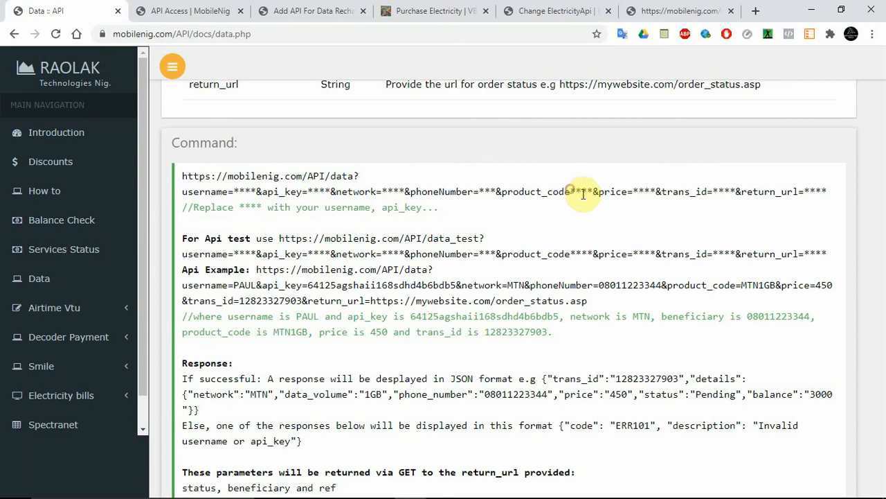
left_click_drag(572, 192, 594, 193)
left_click(301, 10)
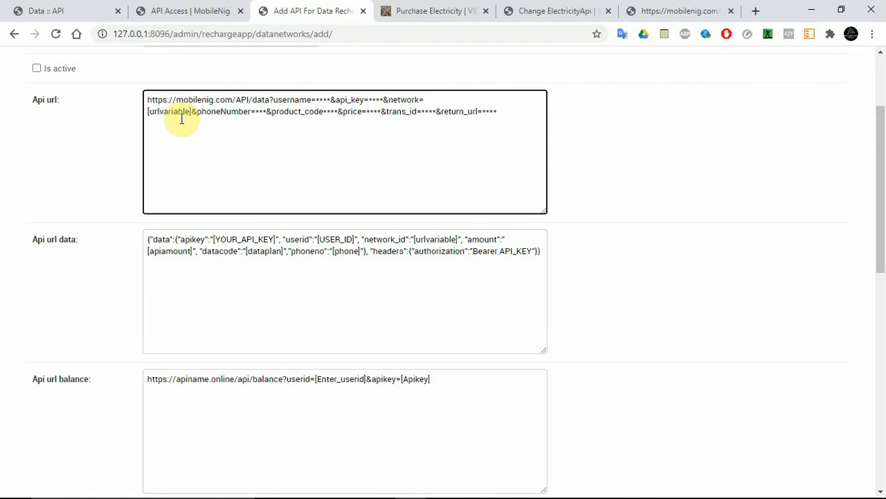
left_click_drag(881, 170, 880, 330)
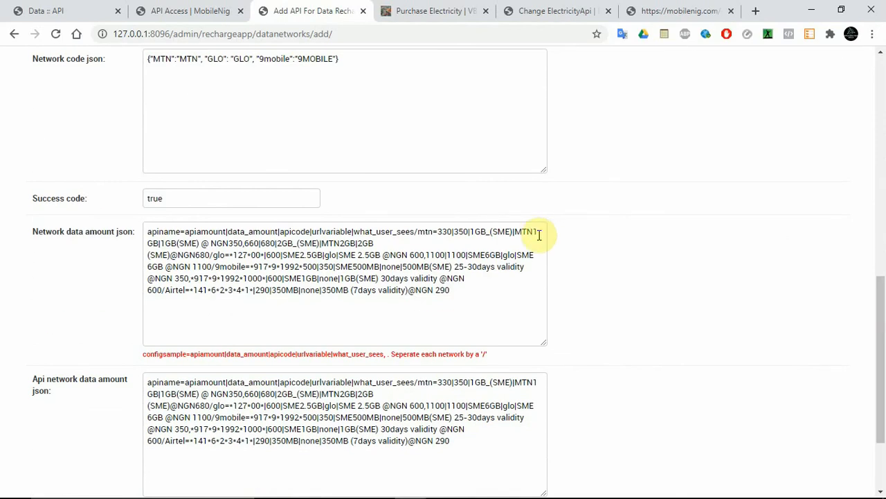
left_click_drag(530, 232, 153, 247)
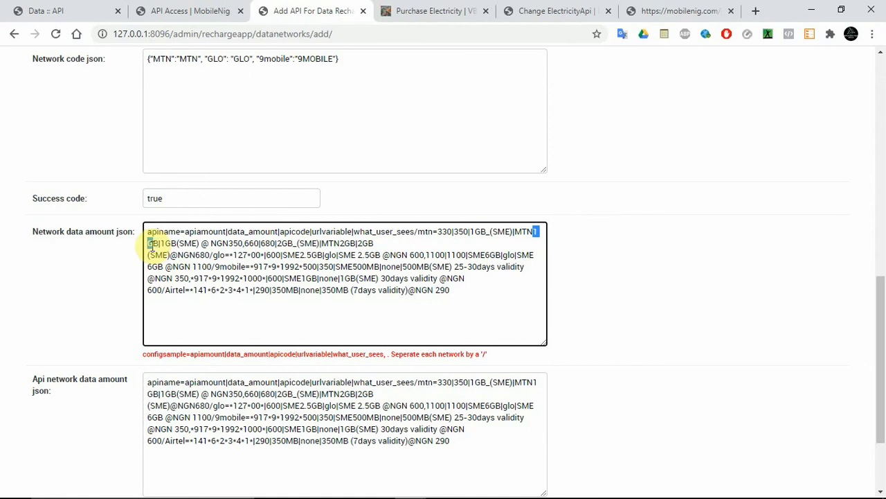
key("BackSpace")
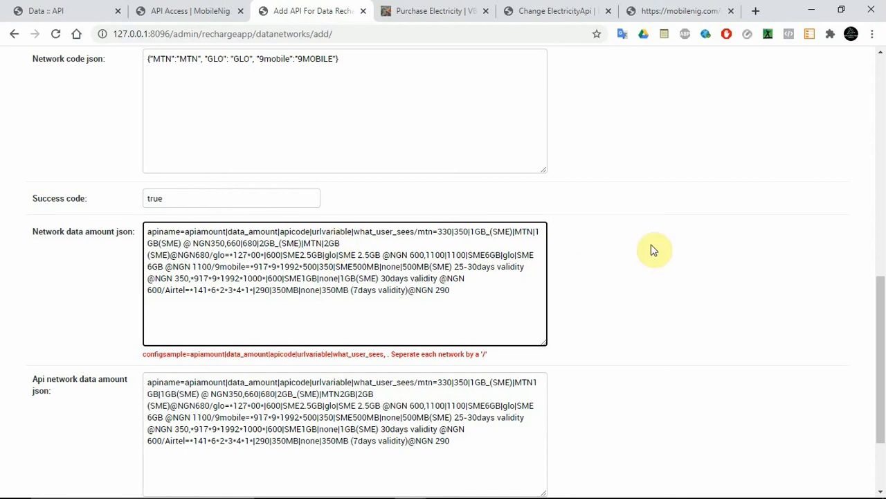
Replace the phoneNumber placeholder in the Api url with [phone].
left_click_drag(881, 332, 884, 112)
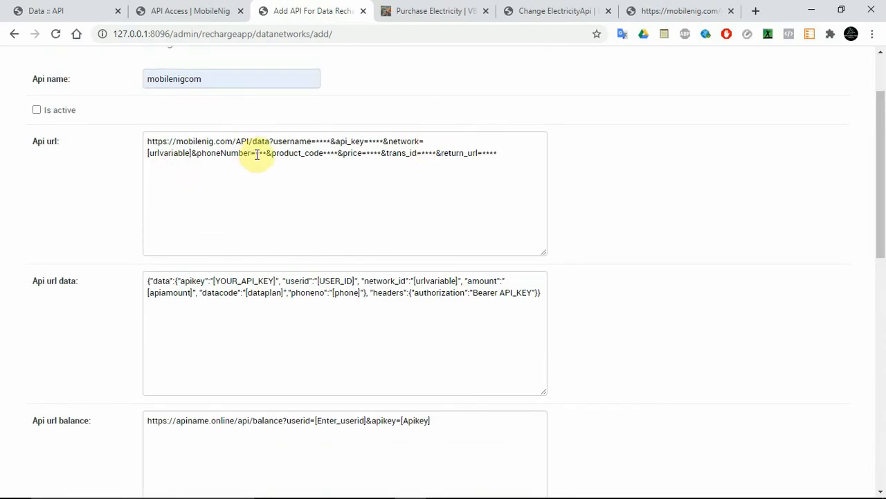
left_click_drag(256, 153, 268, 153)
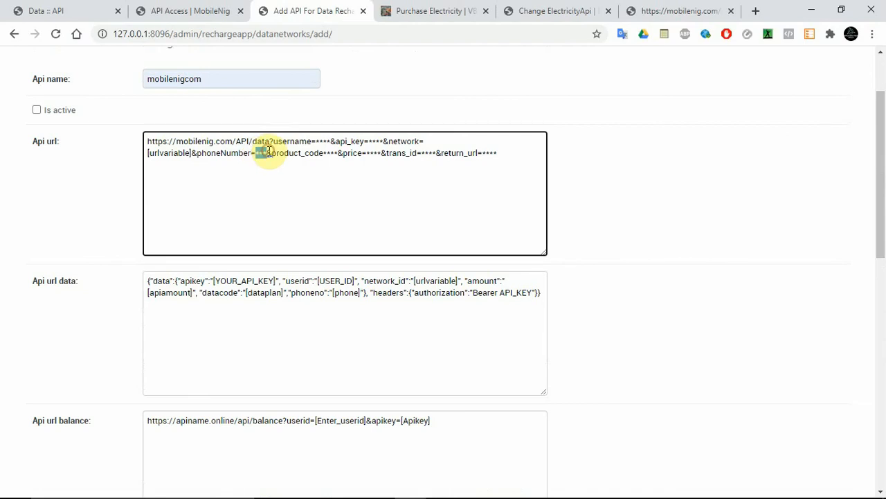
type("[]PHONE")
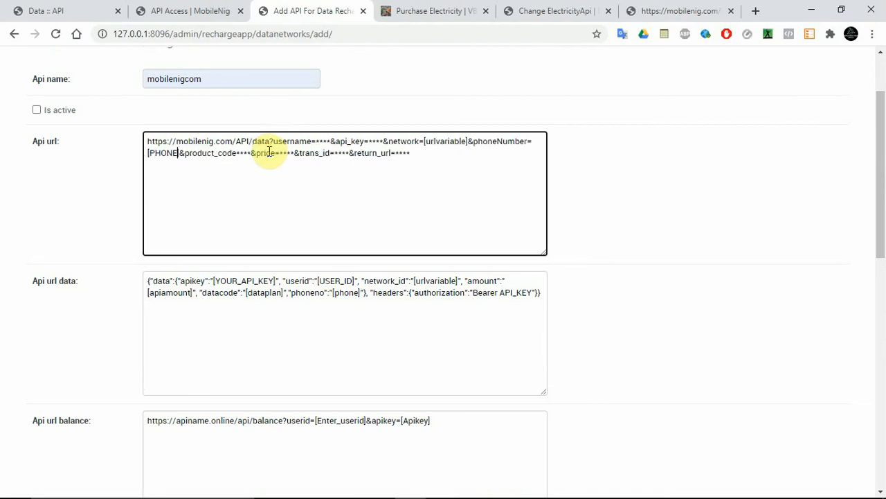
key("BackSpace")
key("BackSpace")
key("BackSpace")
key("BackSpace")
key("BackSpace")
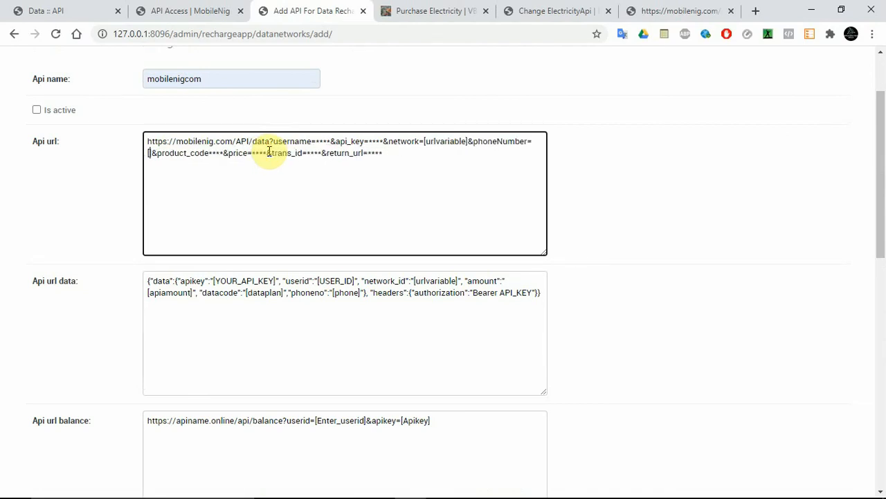
type("phone")
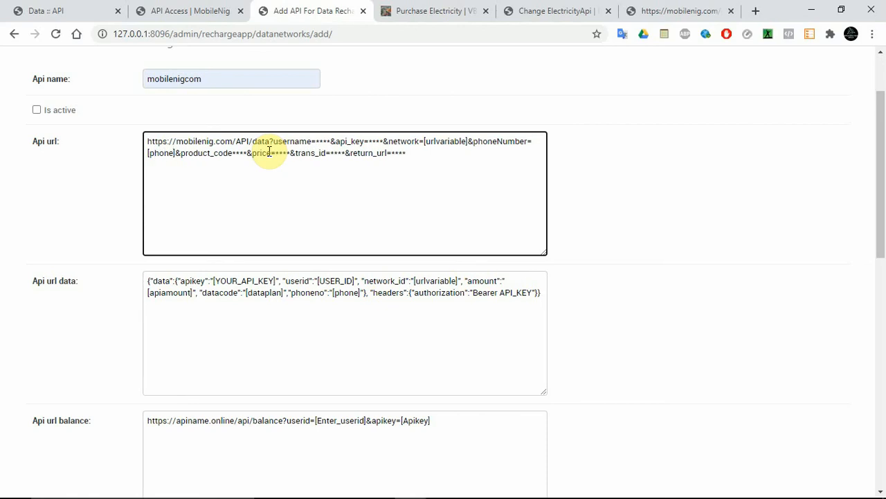
Add the missing equals sign after product_code in the Api url and replace its placeholder with [dataplan] copied from the Api url data.
left_click_drag(234, 155, 247, 157)
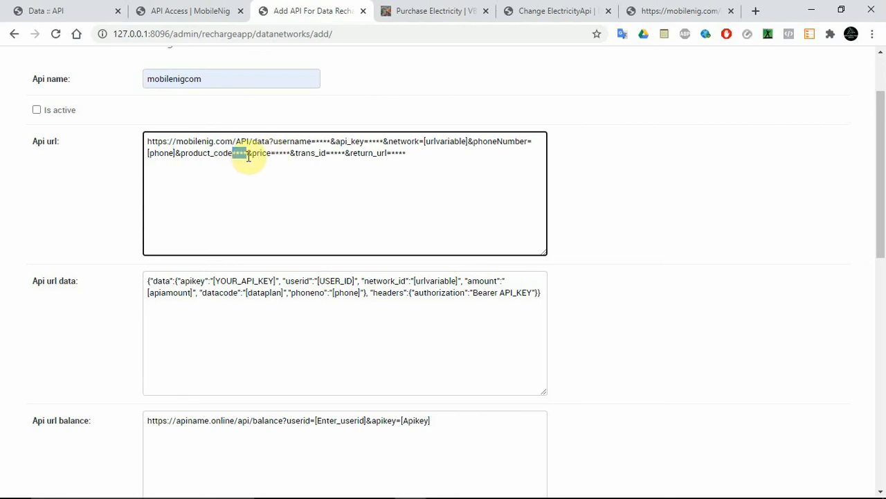
left_click(234, 156)
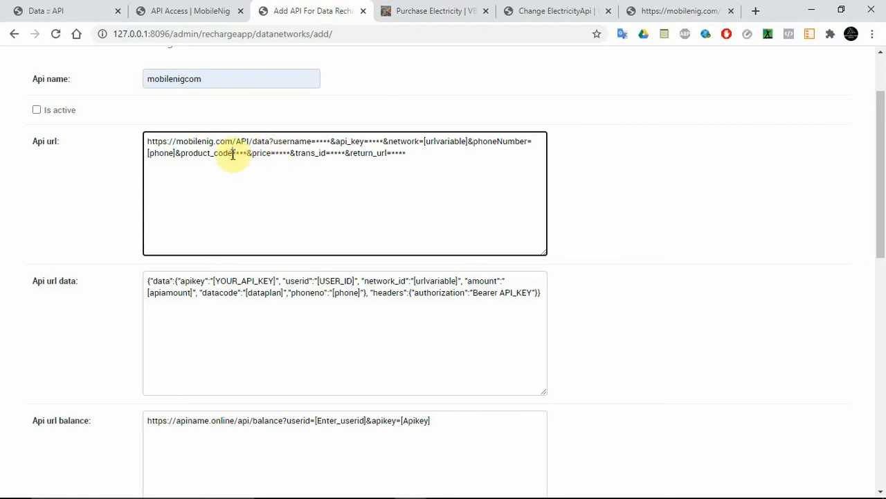
type("=")
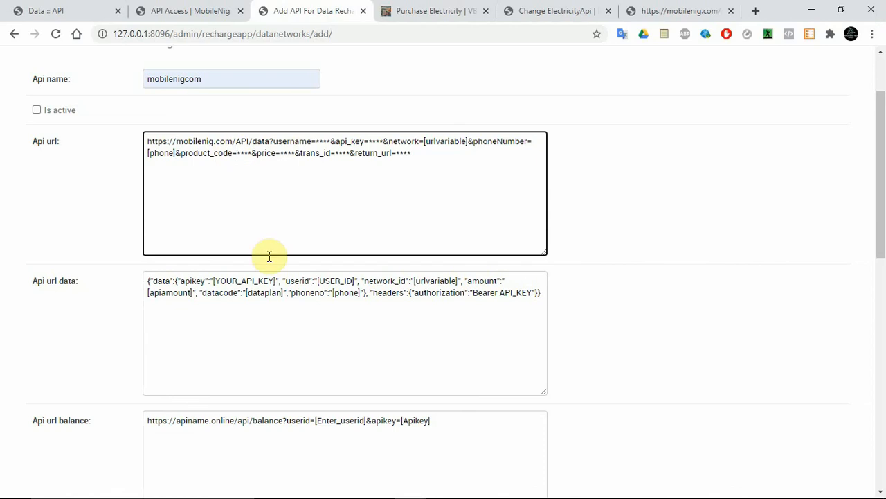
left_click_drag(246, 291, 283, 294)
key("ctrl+c")
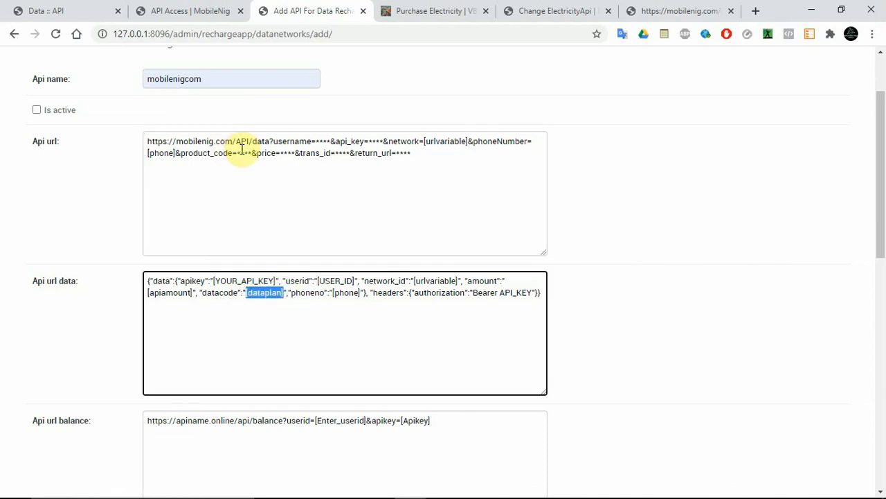
left_click_drag(239, 153, 253, 153)
key("BackSpace")
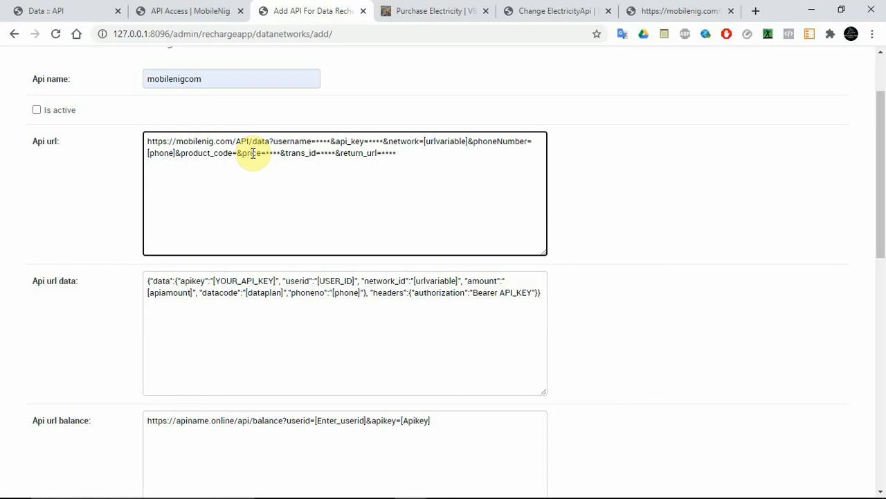
key("ctrl+v")
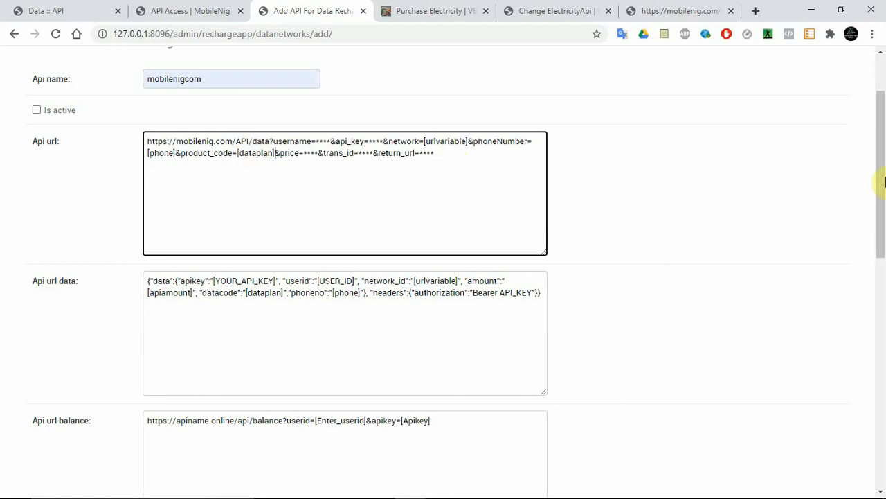
Compare the configsample fields apiamount, data_amount and apicode with the values of the first mtn plan in Notepad.
left_click_drag(879, 184, 884, 396)
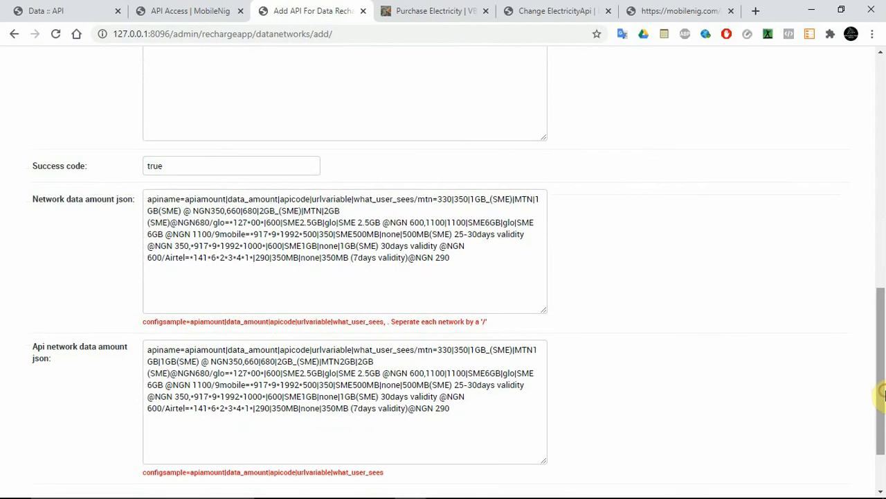
double_click(294, 351)
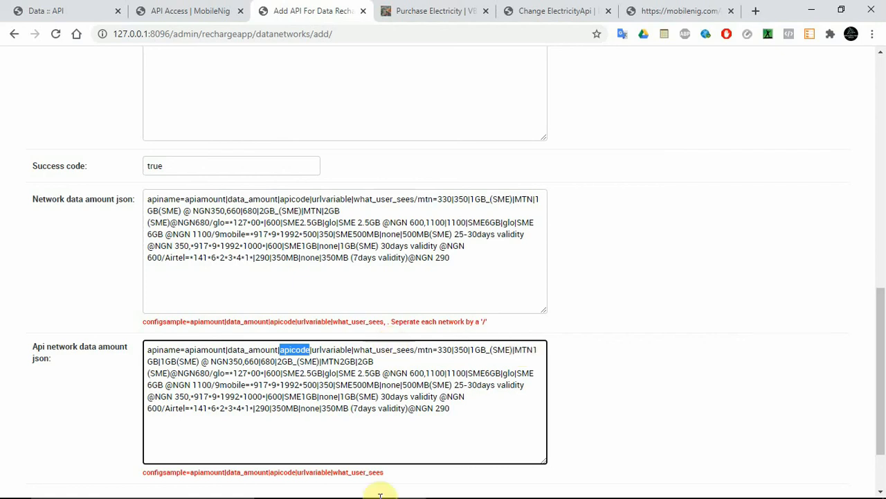
left_click(443, 487)
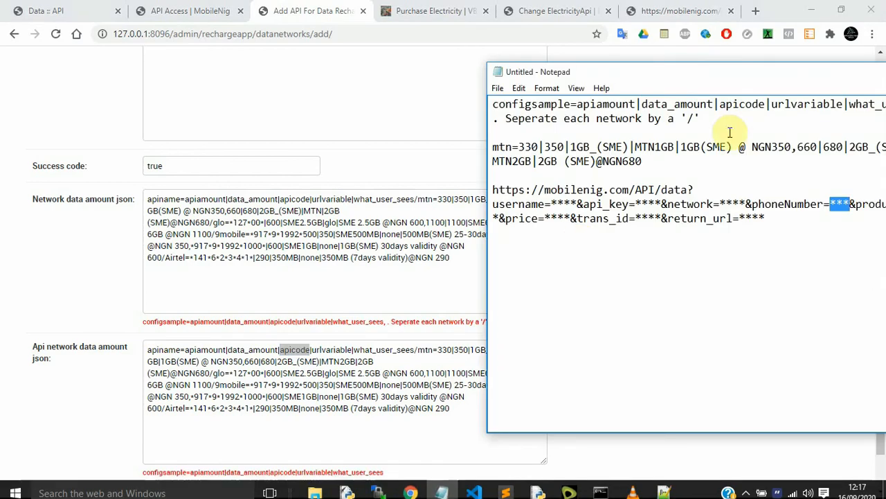
left_click_drag(726, 74, 597, 83)
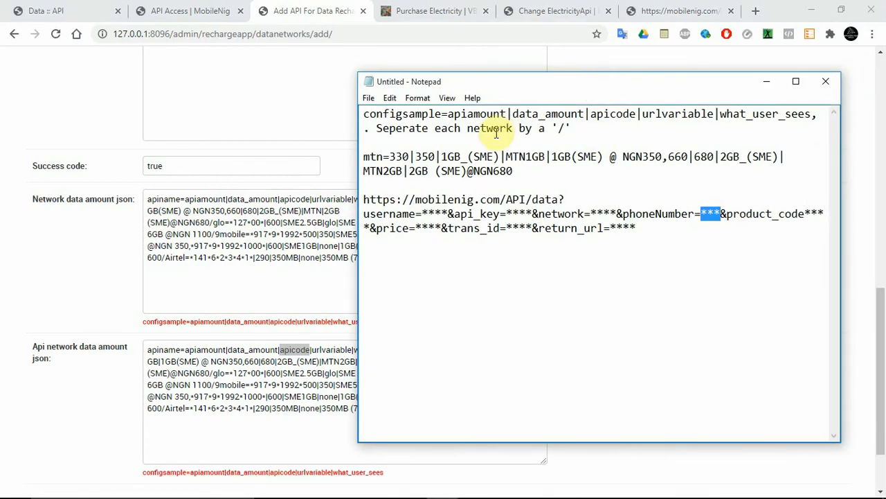
double_click(403, 160)
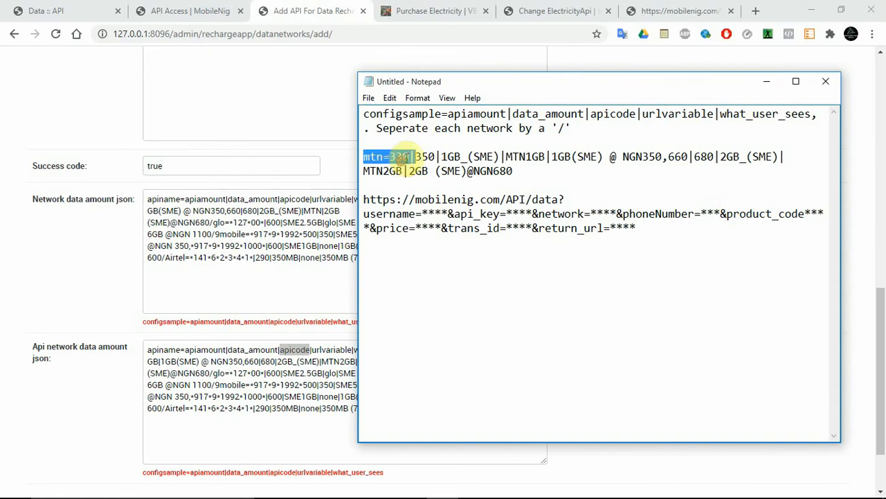
double_click(541, 108)
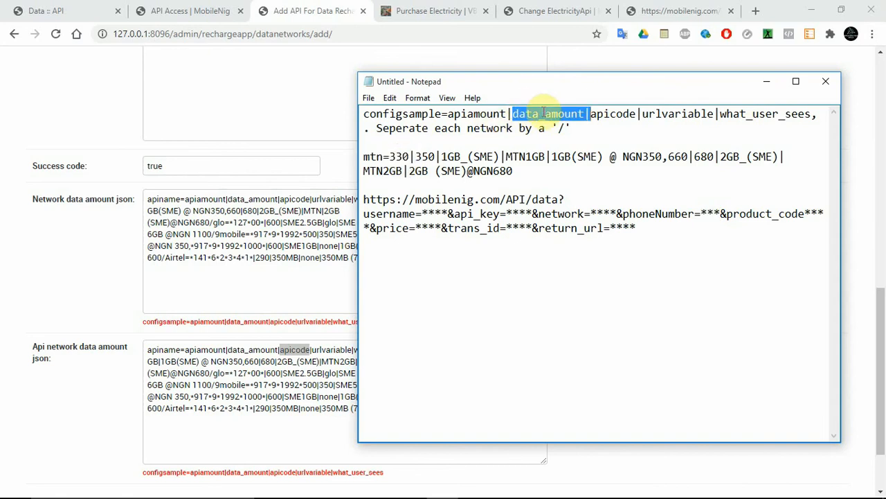
left_click(543, 113)
double_click(542, 114)
double_click(426, 157)
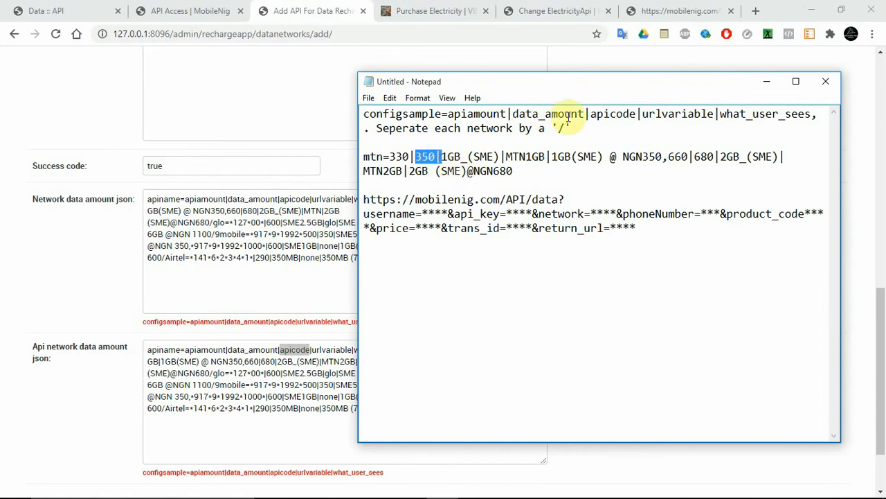
left_click(608, 115)
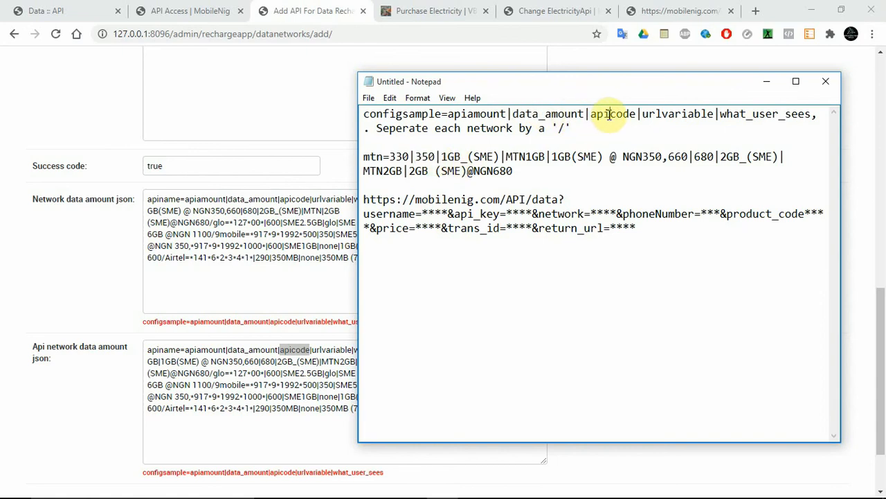
double_click(609, 115)
left_click(610, 116)
left_click(609, 115)
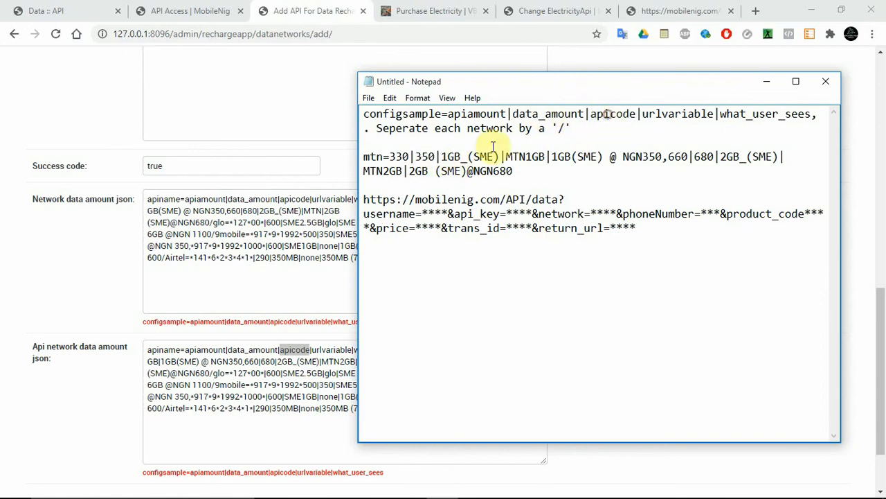
Change the first mtn plan's apicode to MTN1GB and shorten its urlvariable to MTN in the Notepad draft.
left_click_drag(500, 156, 442, 158)
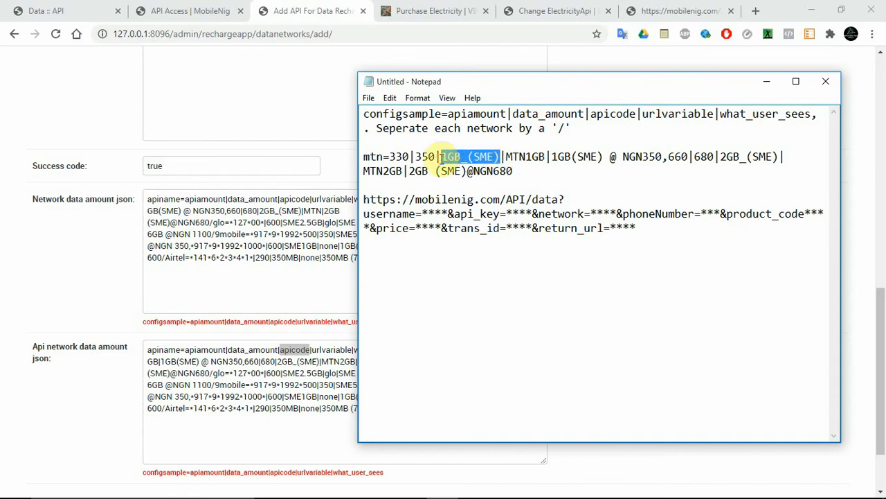
type("M")
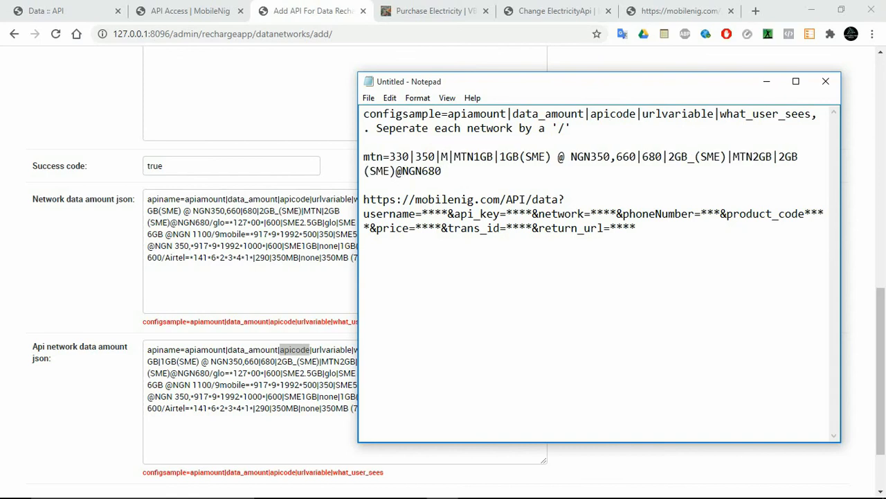
type("TN")
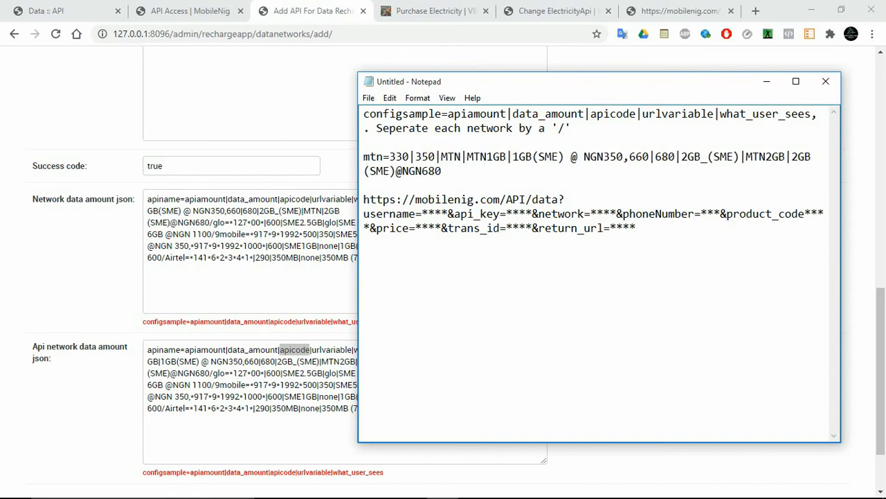
type("1GB")
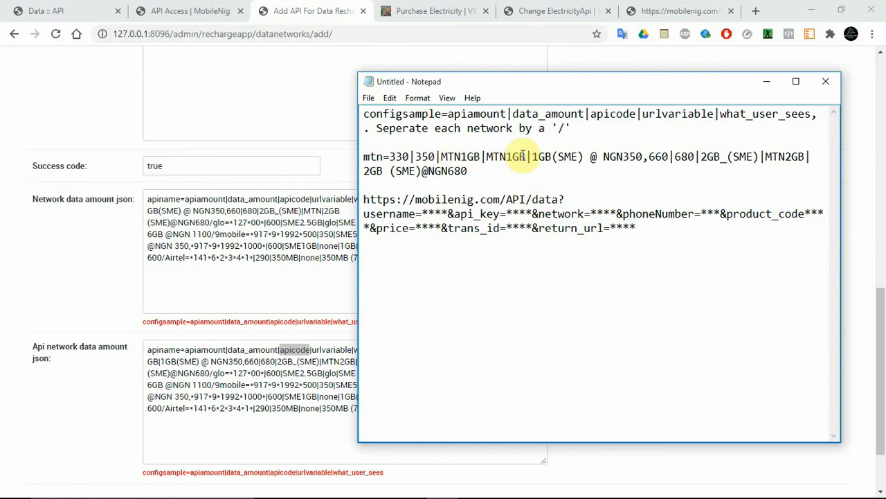
key("BackSpace")
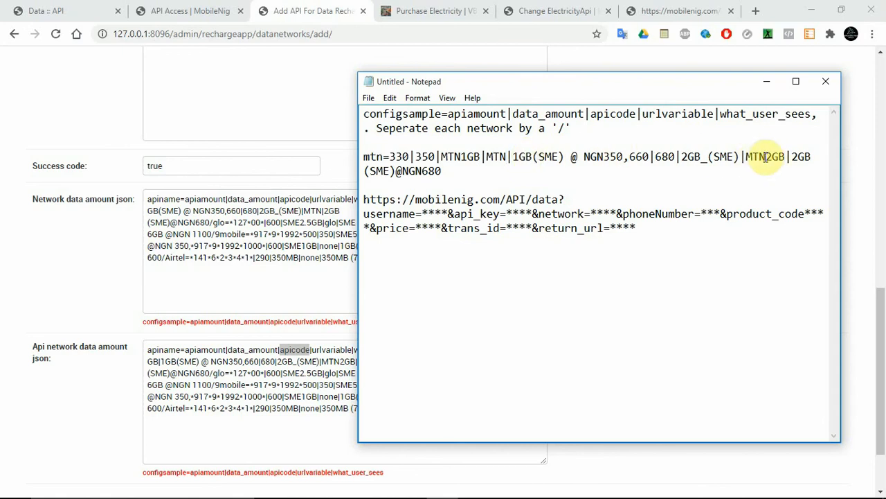
Change the second mtn plan's apicode to MTN2GB and shorten its urlvariable to MTN in the Notepad draft.
left_click_drag(740, 157, 686, 160)
type("MTN")
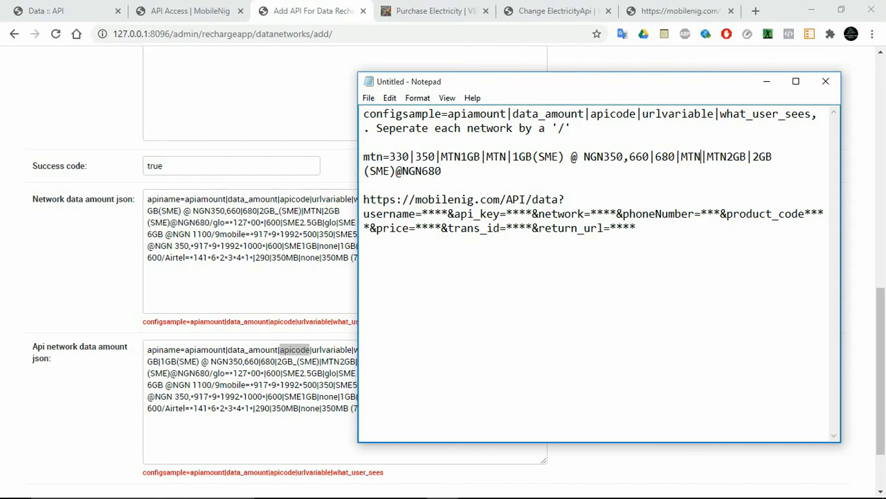
type("2GB")
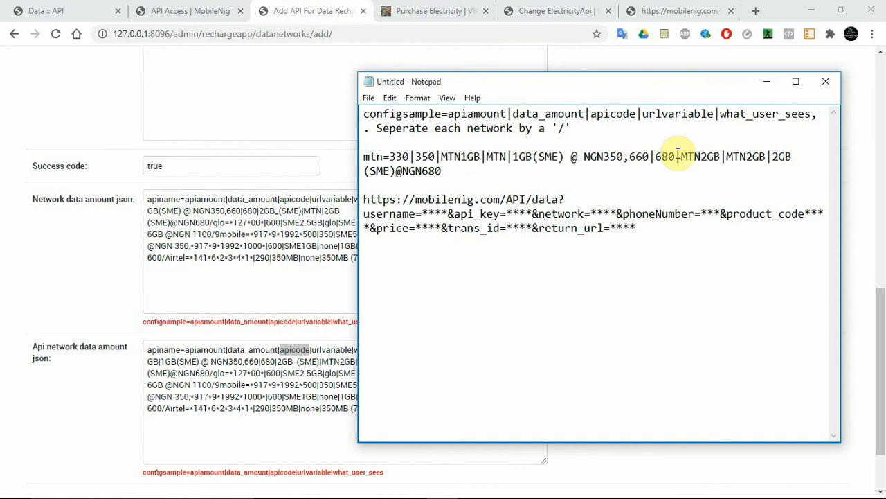
left_click_drag(748, 158, 764, 158)
key("BackSpace")
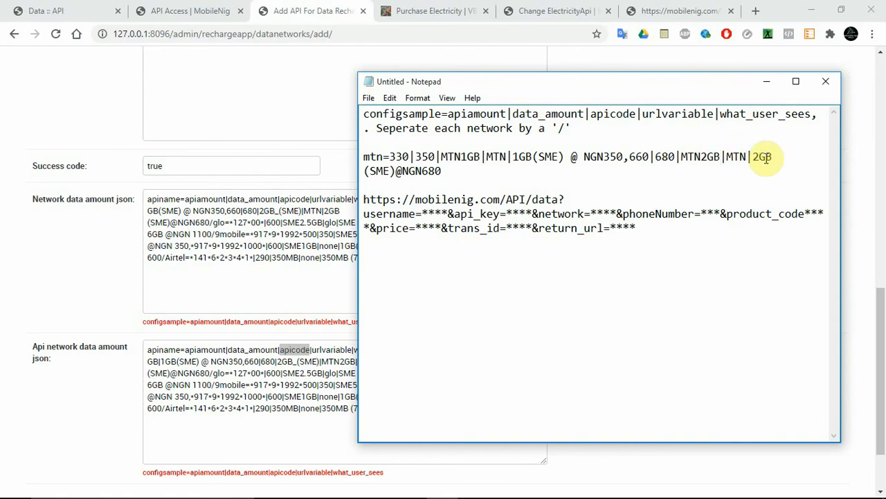
Replace the mtn entry in Api network data amount json with the corrected mtn line copied from Notepad.
left_click_drag(449, 172, 350, 152)
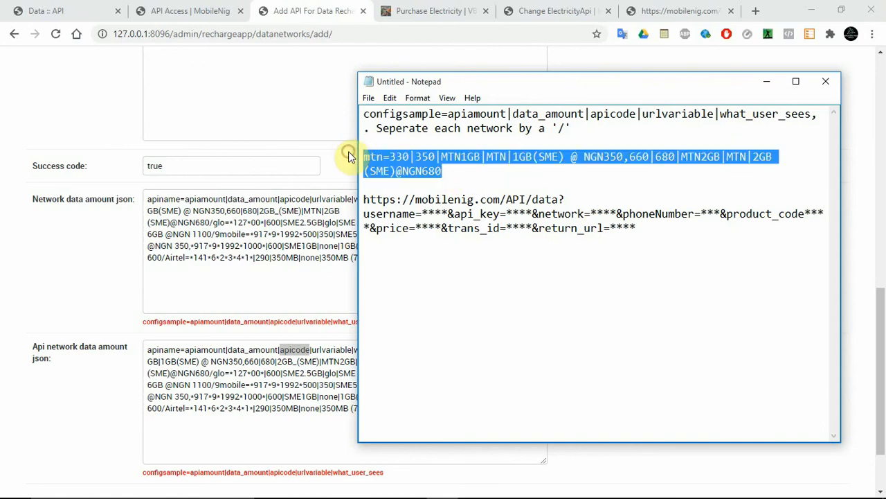
left_click(252, 409)
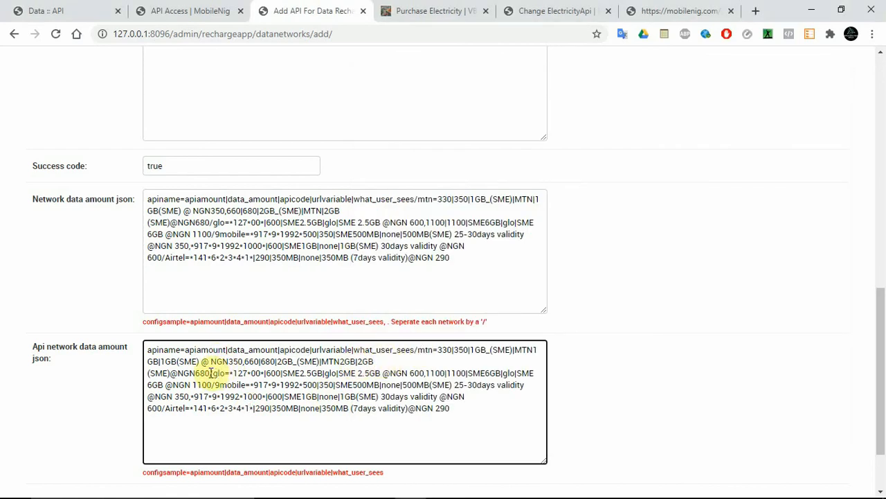
left_click_drag(211, 373, 420, 350)
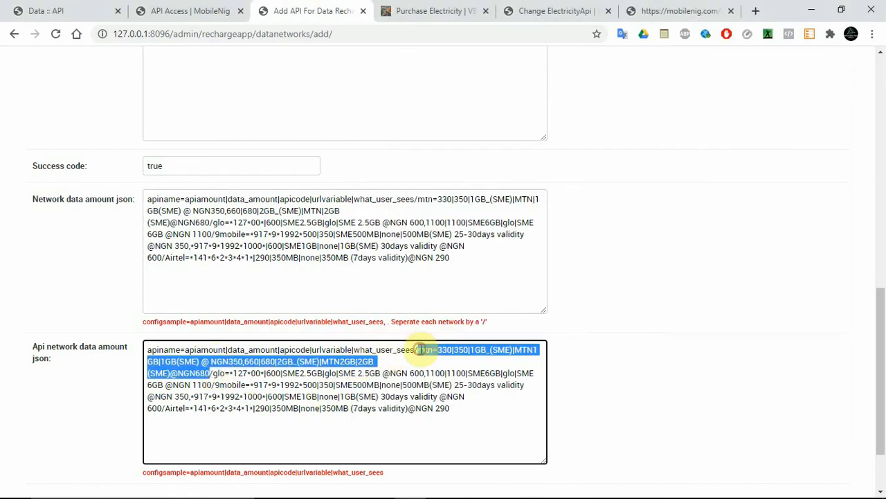
type("mtn=330|350|MTN1GB|MTN|1GB (SME) @ NGN350,660|680|MTN2GB|MTN|2GB (SME)@NGN680")
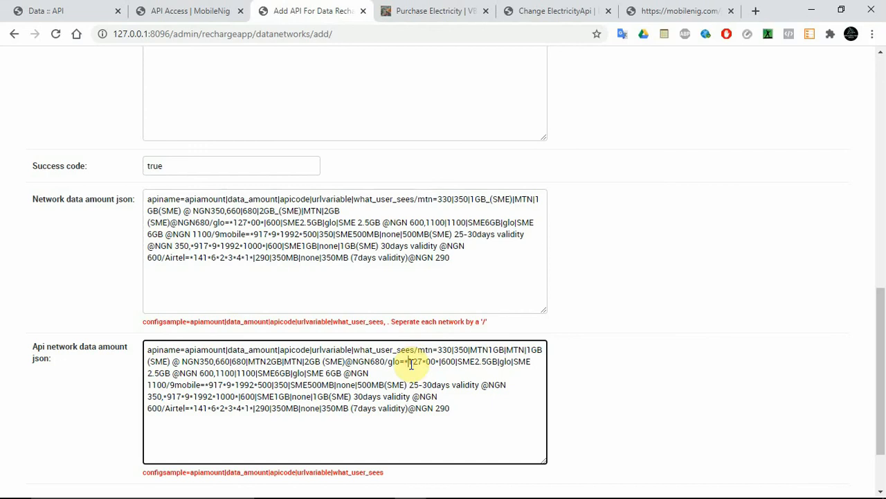
Overwrite Network data amount json with the full content of Api network data amount json, and check its mtn entry against the configsample.
key("ctrl+a")
key("ctrl+c")
left_click(368, 233)
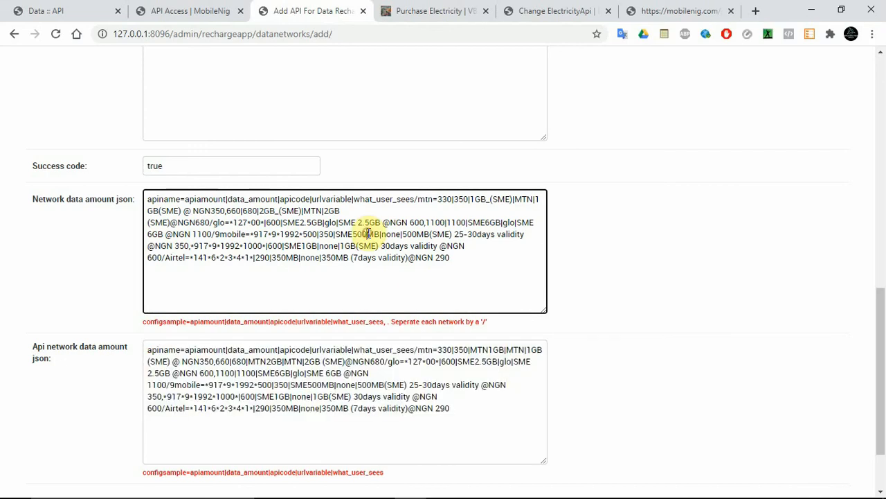
key("ctrl+a")
key("ctrl+v")
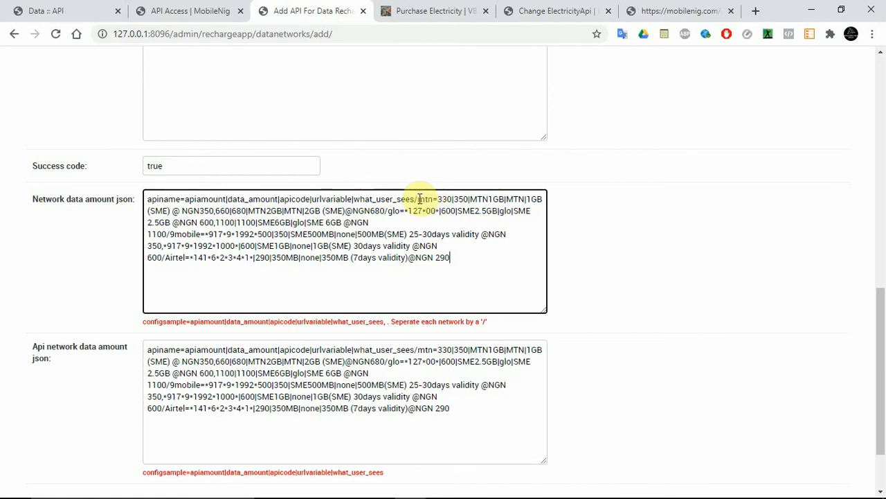
left_click_drag(419, 199, 450, 222)
left_click(616, 222)
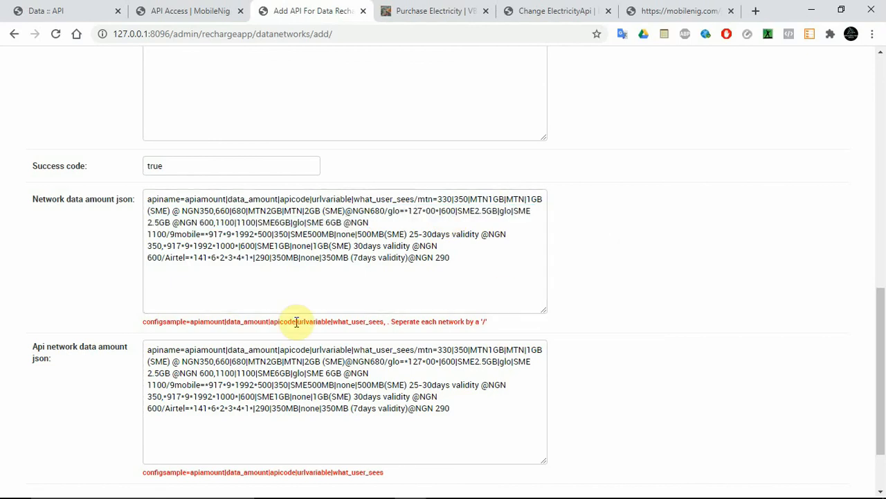
triple_click(262, 321)
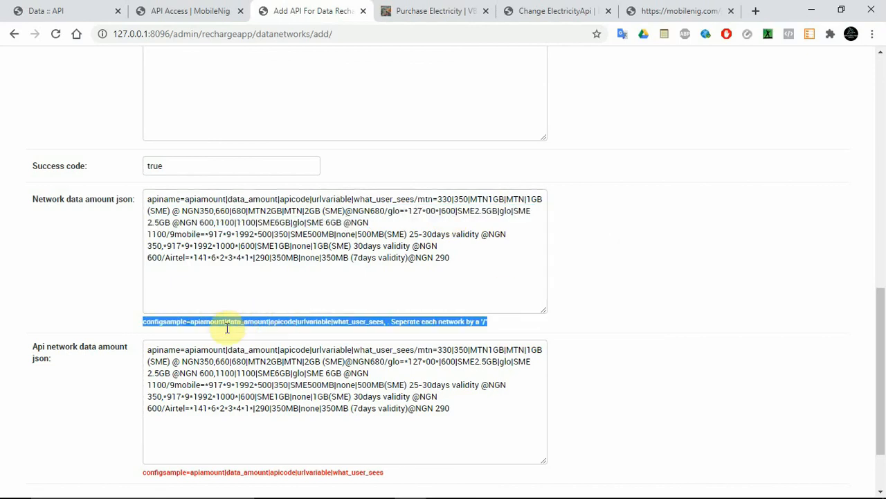
left_click(216, 331)
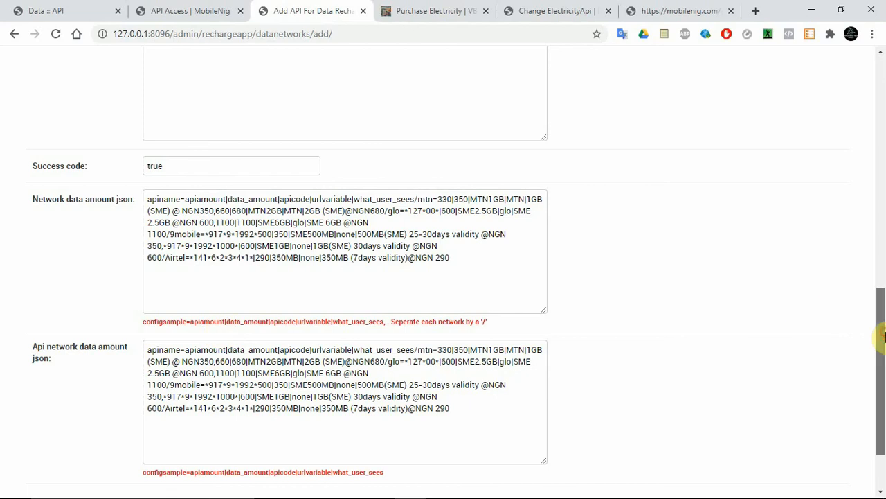
Replace the price placeholder in the Api url with [apiamount].
left_click_drag(884, 336, 880, 139)
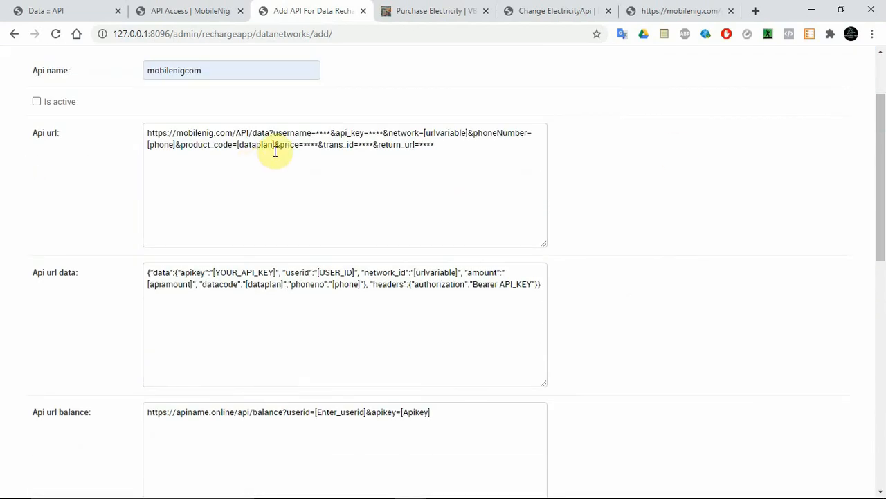
left_click_drag(303, 146, 320, 146)
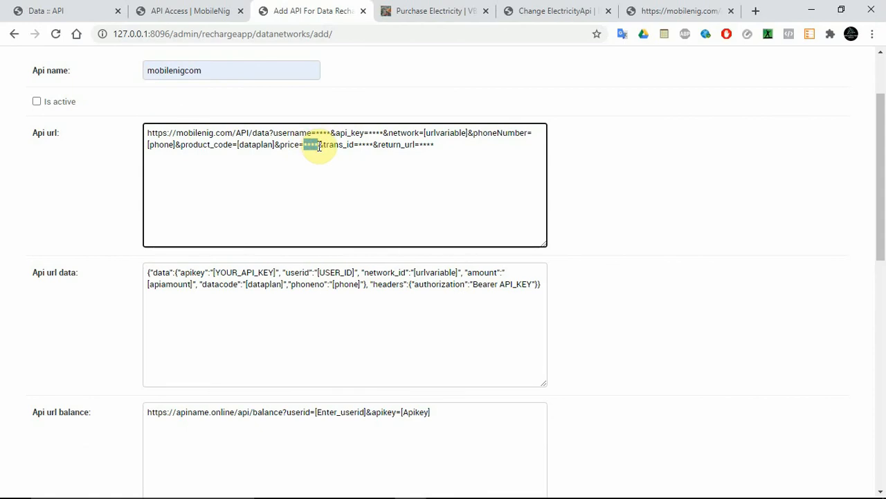
key("BackSpace")
type("[]")
key("Left")
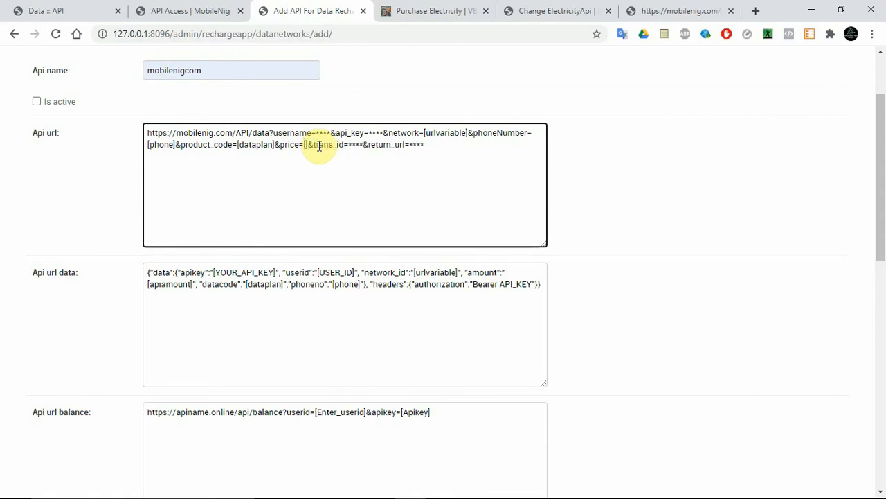
type("A")
key("BackSpace")
type("api")
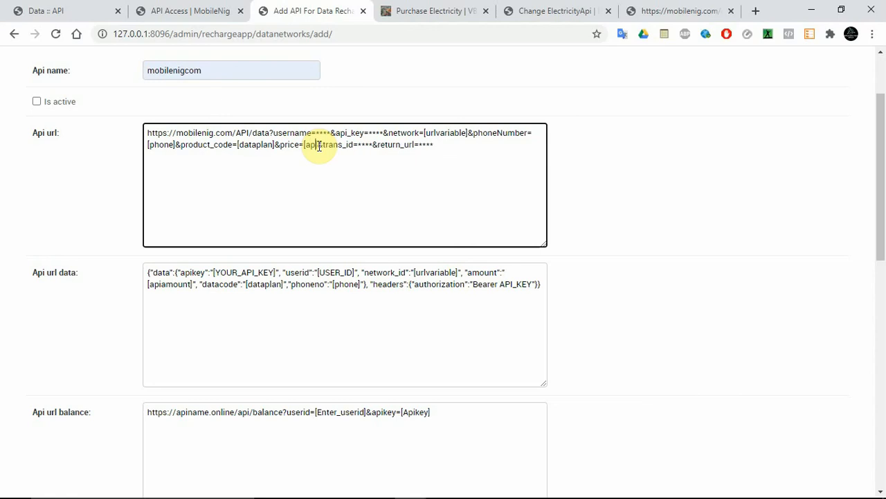
type("amount")
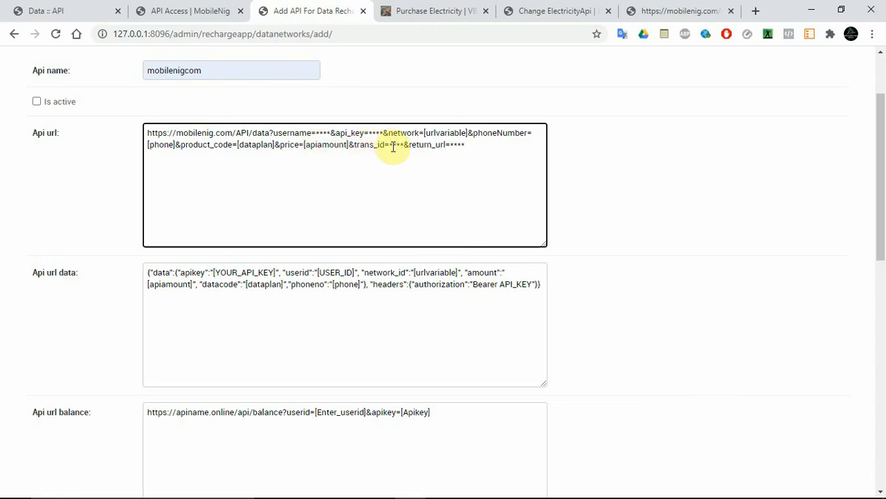
Replace the trans_id placeholder in the Api url with [ordernumber].
left_click_drag(389, 146, 405, 145)
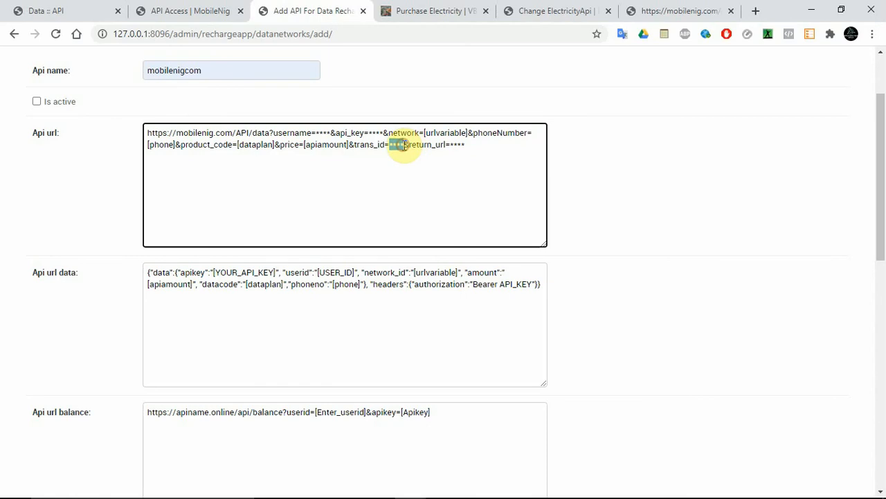
type("[]")
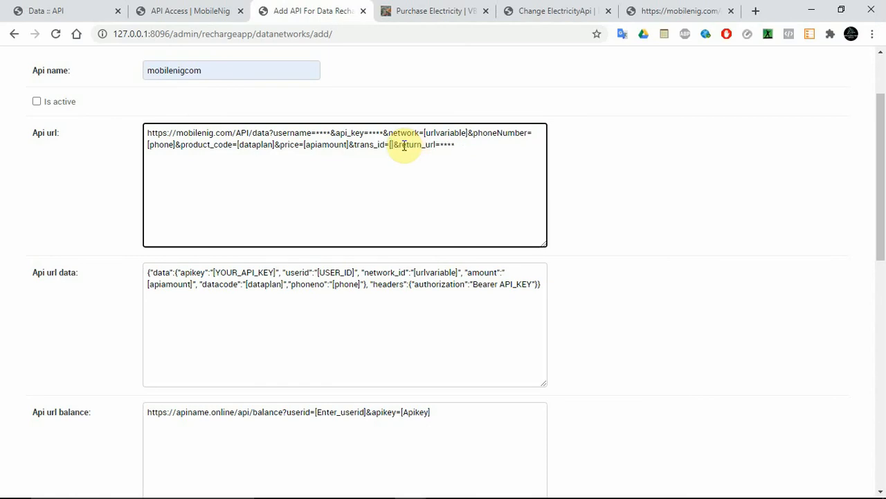
type("ordernumber")
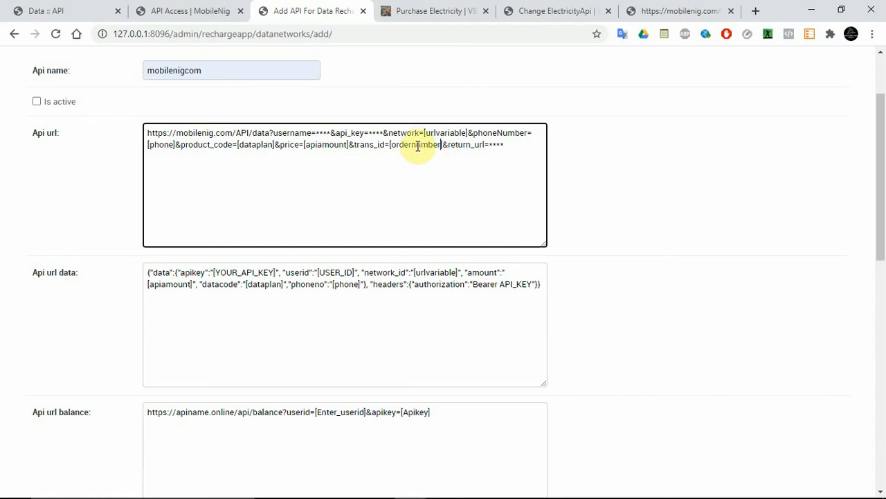
Switch to Sublime Text and check the ordernumber key in the data recharge replace_keys of rechargeapp's views.py, then return to the browser.
mouse_move(459, 485)
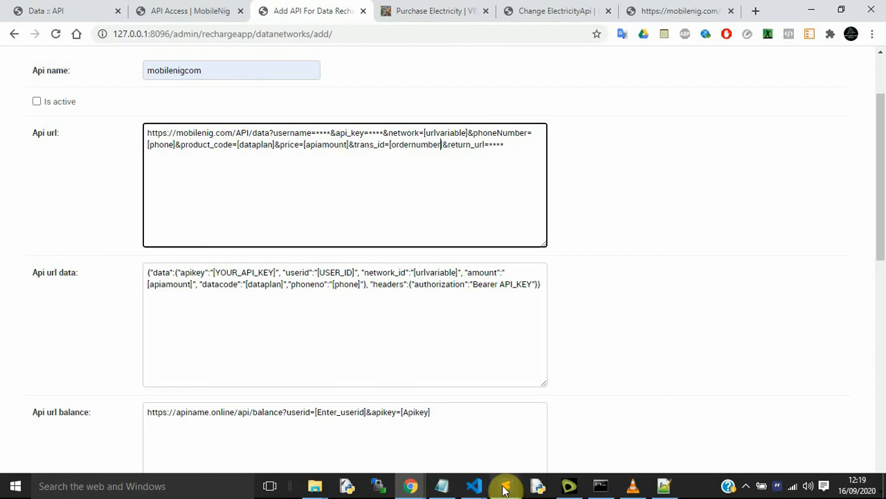
mouse_move(505, 487)
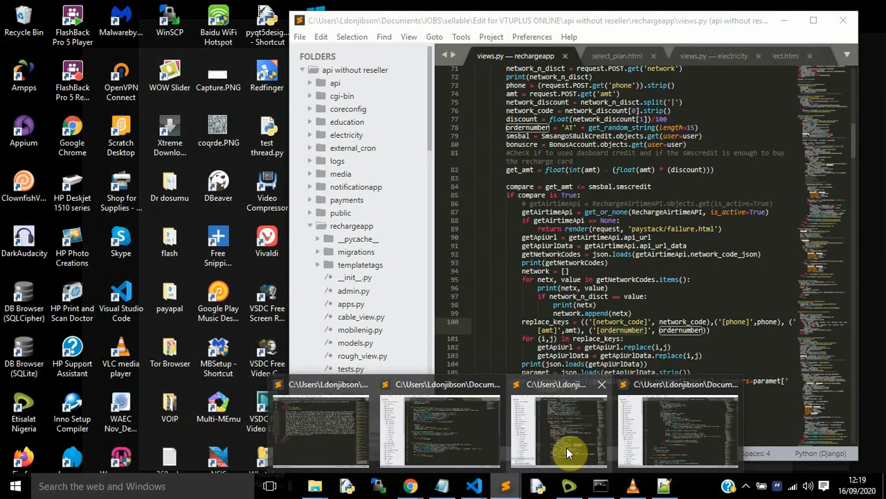
left_click(566, 447)
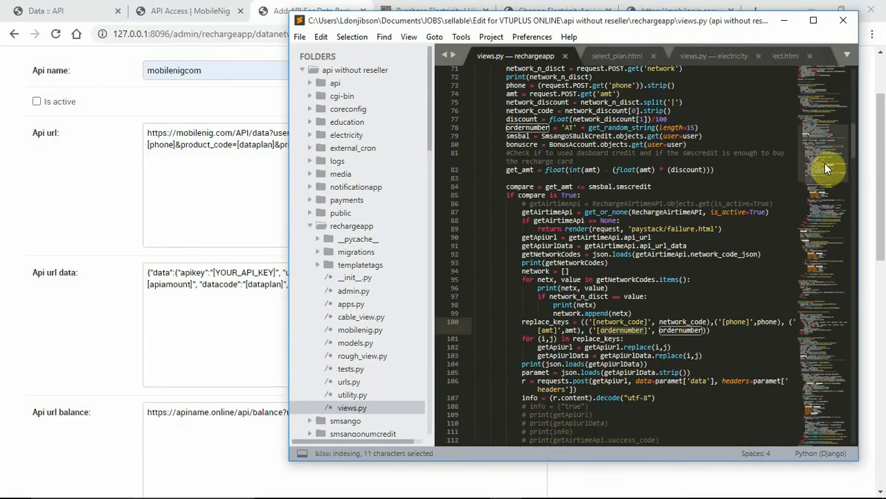
left_click_drag(824, 163, 813, 304)
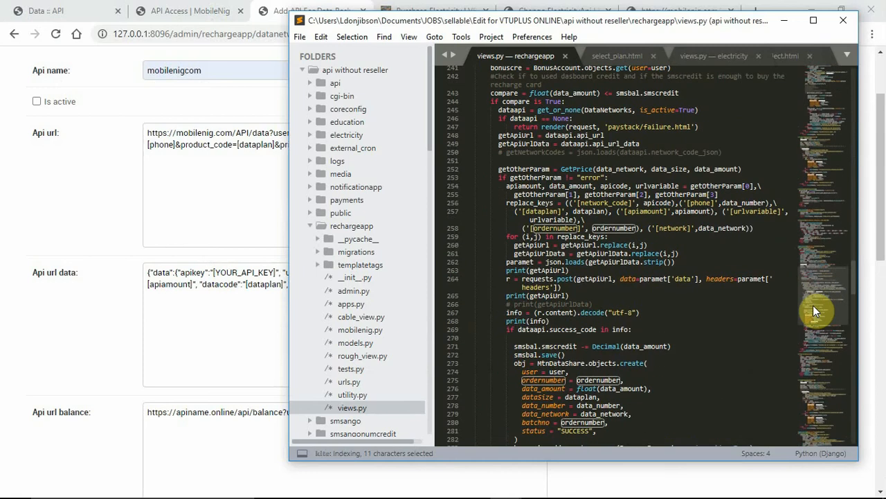
left_click(90, 215)
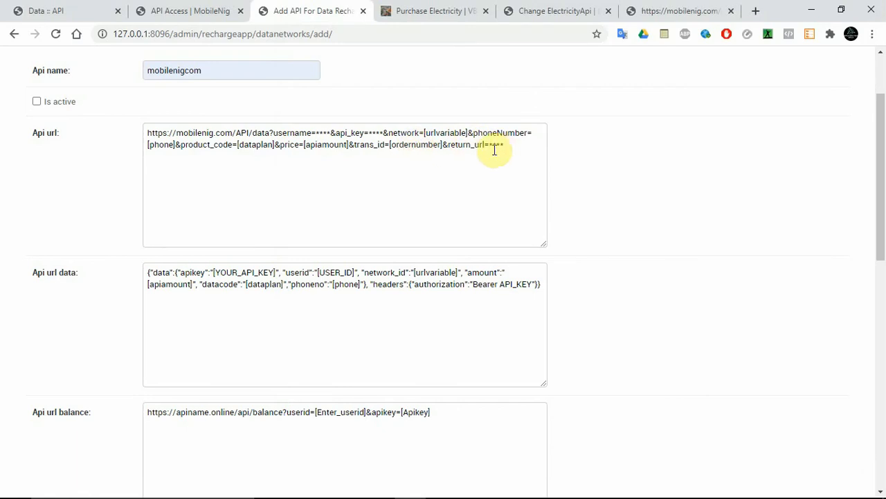
left_click_drag(489, 145, 504, 146)
key("BackSpace")
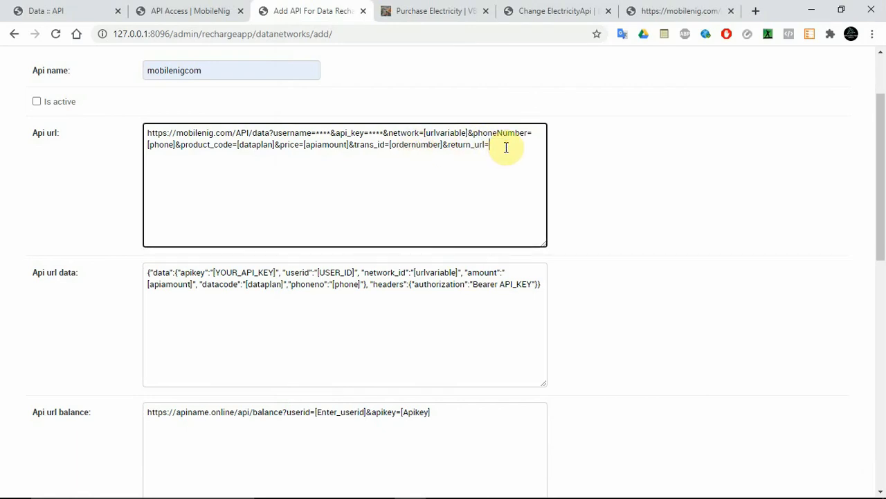
type("https://yourdoma")
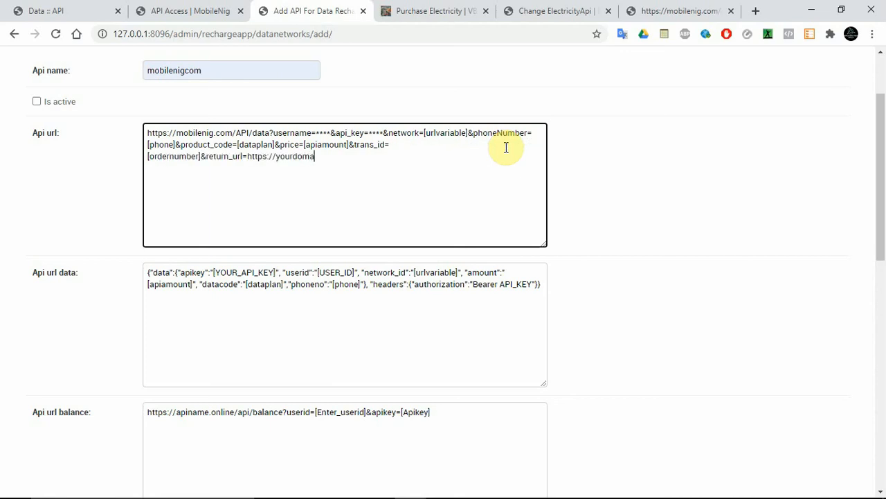
type("in.com")
left_click(668, 221)
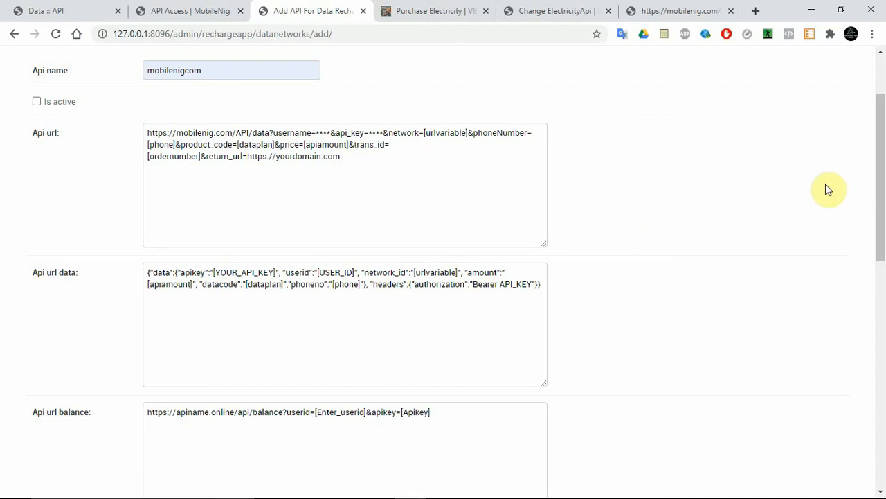
Copy the 250MB plan's product code, MOB250, from the 9MOBILE table in the MobileNig data documentation.
left_click_drag(883, 173, 884, 397)
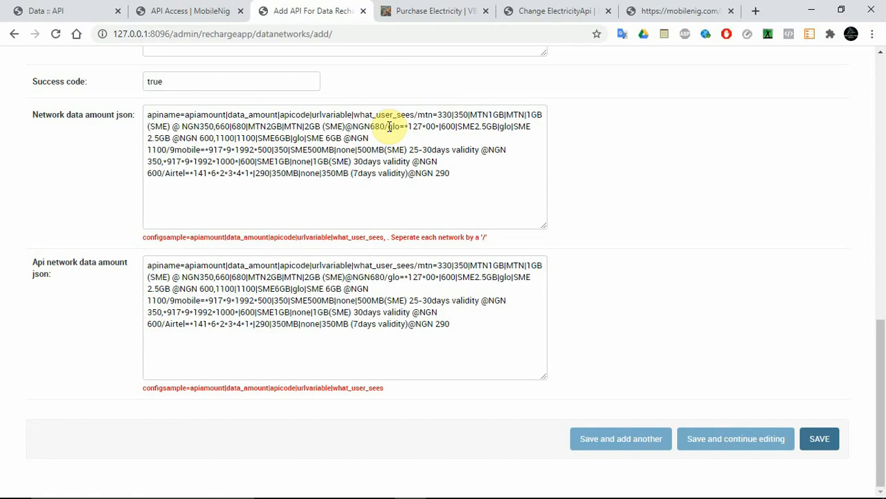
left_click_drag(389, 127, 420, 132)
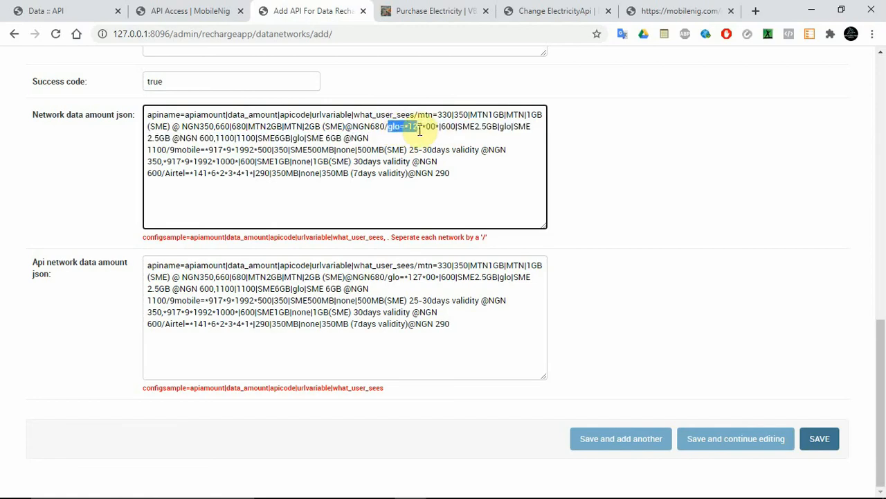
left_click(66, 15)
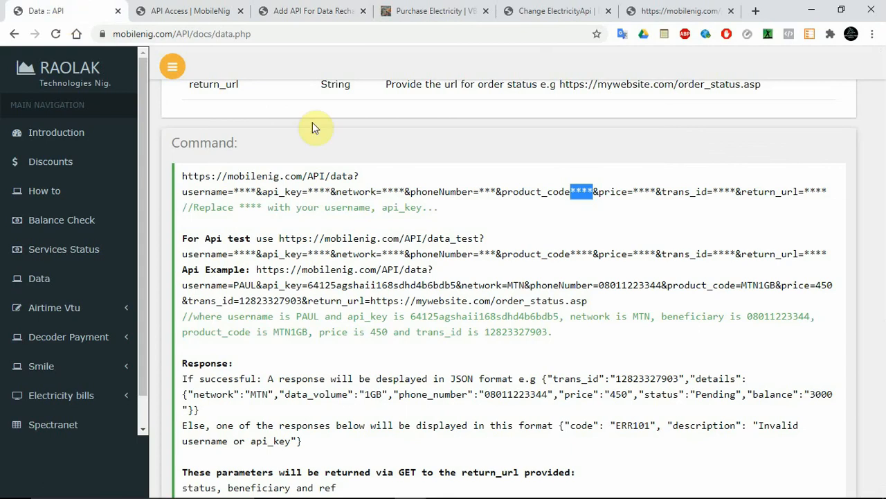
left_click_drag(883, 163, 883, 407)
double_click(463, 182)
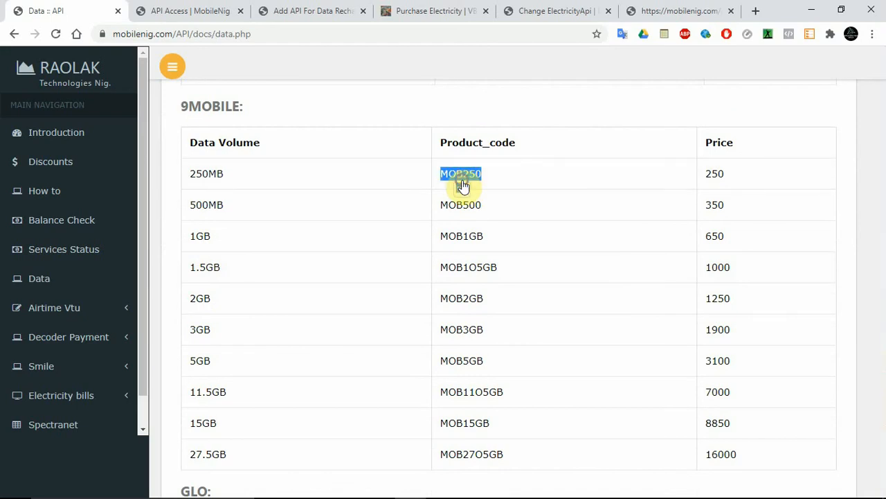
right_click(460, 177)
left_click(460, 168)
right_click(460, 170)
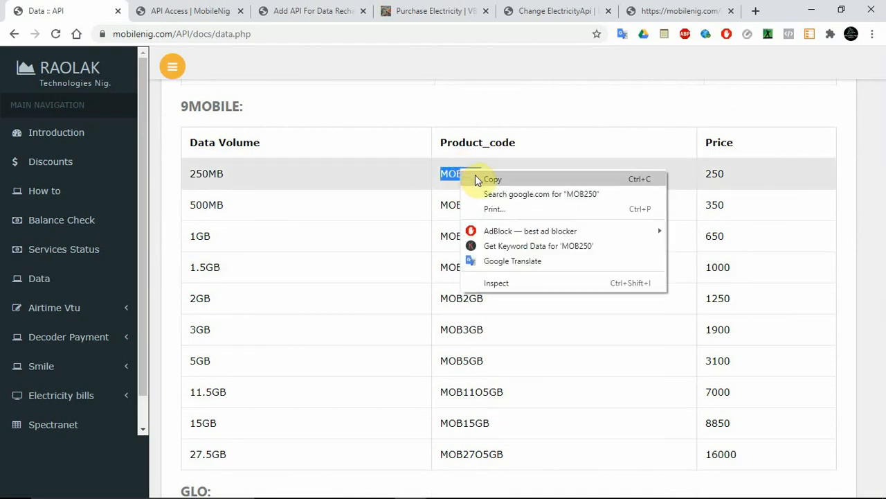
left_click(478, 176)
In Network data amount json, set the first glo plan's API code to MOB250 and its URL variable to GLO.
left_click(308, 8)
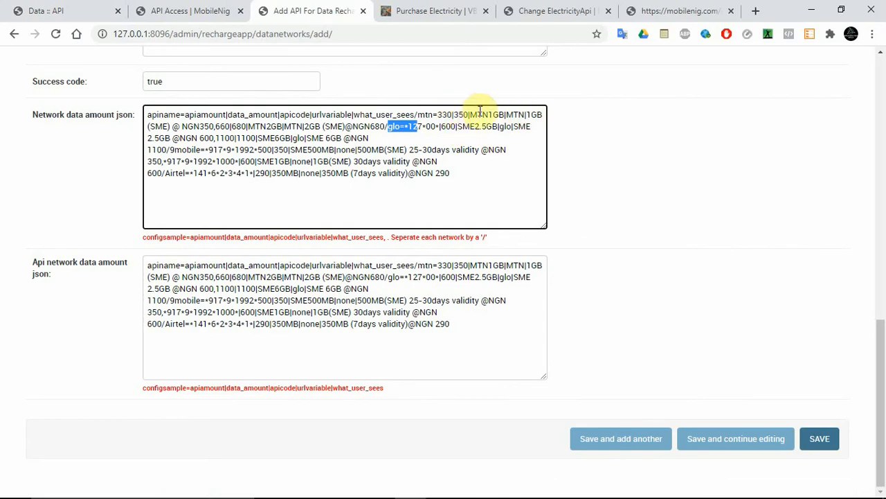
left_click_drag(457, 126, 500, 126)
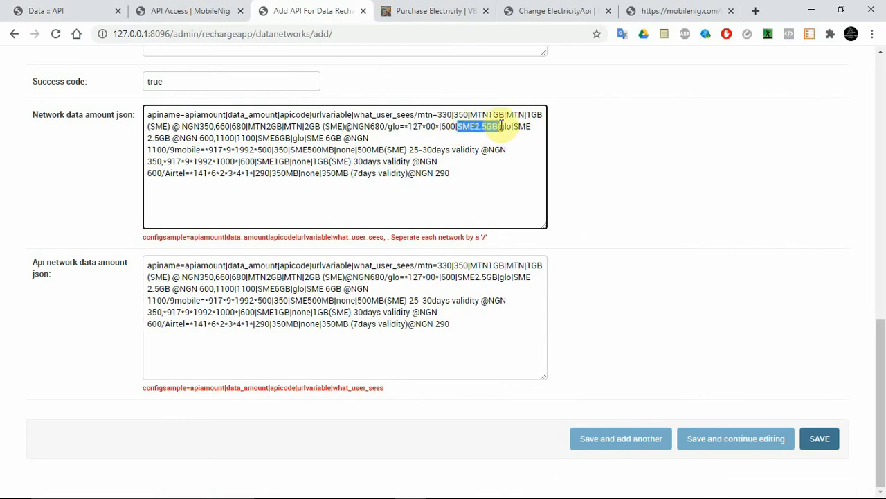
type("MOB250")
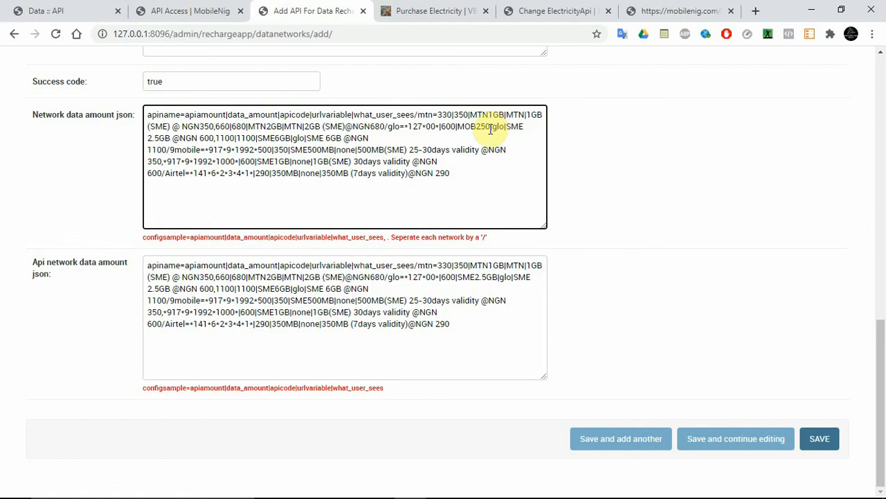
double_click(499, 126)
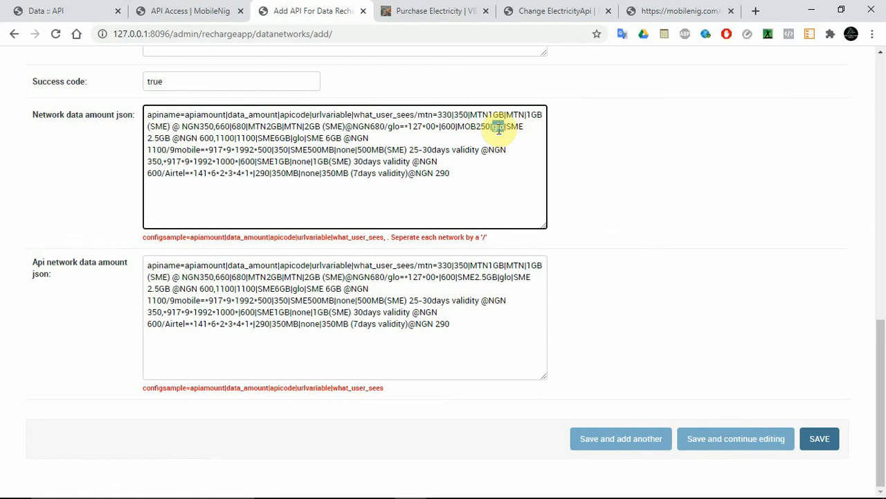
type("GLO")
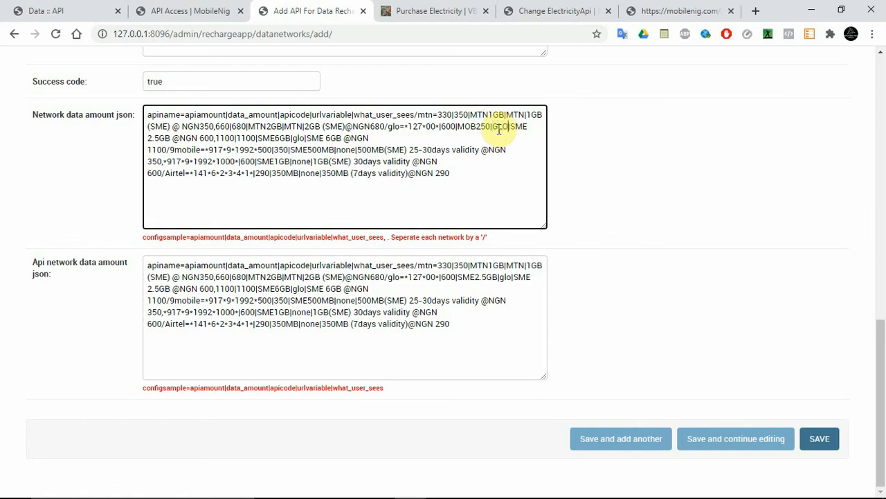
Set the first glo plan's data amount to 280 and its API amount to 250 in Network data amount json.
double_click(446, 127)
left_click(66, 8)
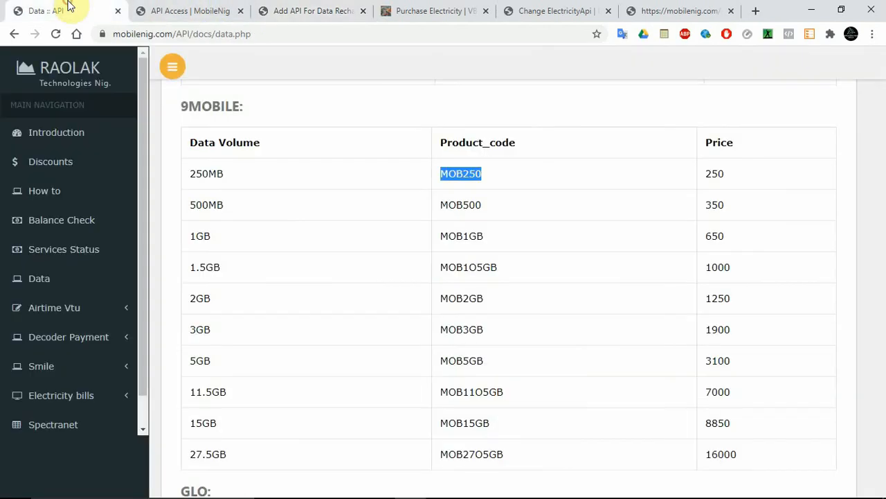
left_click(295, 8)
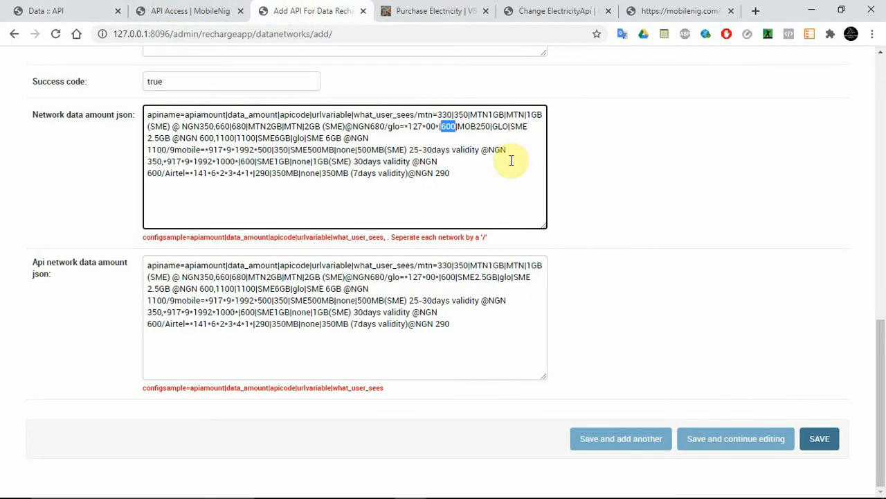
type("2")
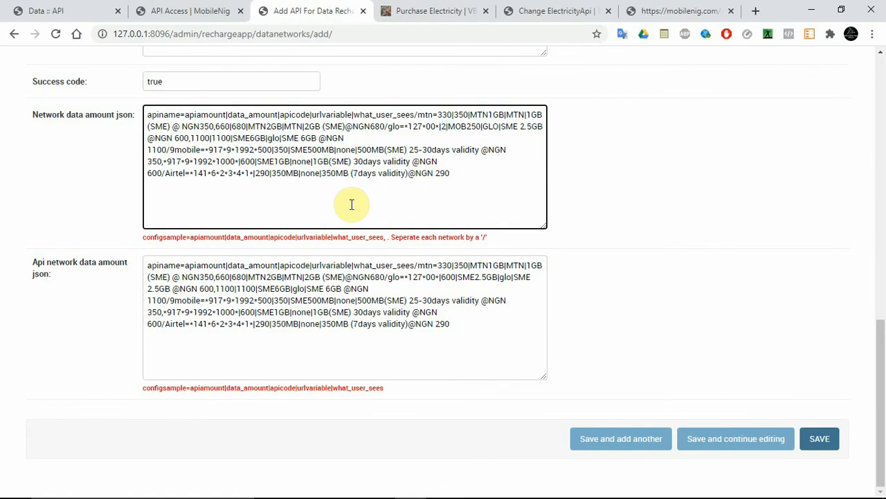
type("80")
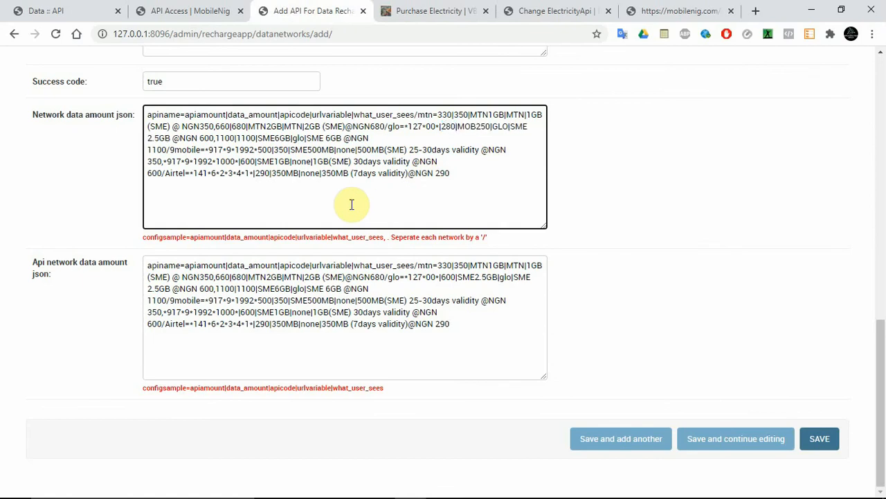
left_click(437, 126)
left_click_drag(438, 126, 411, 128)
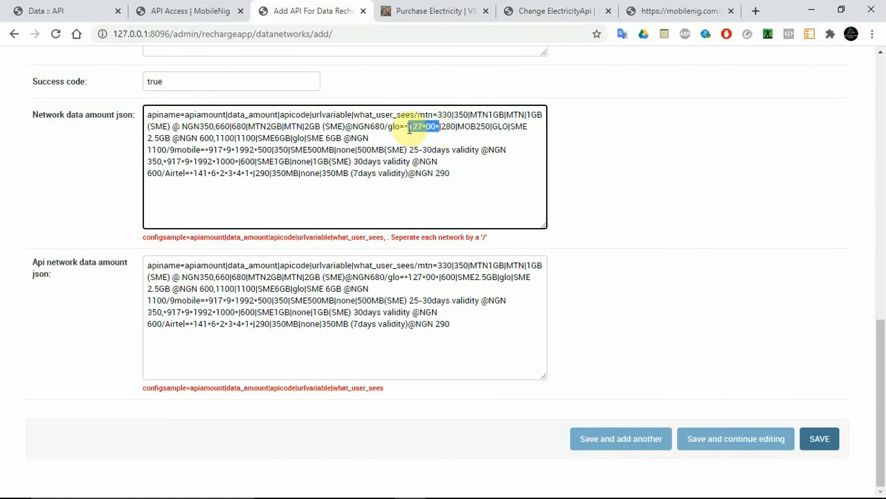
type("50")
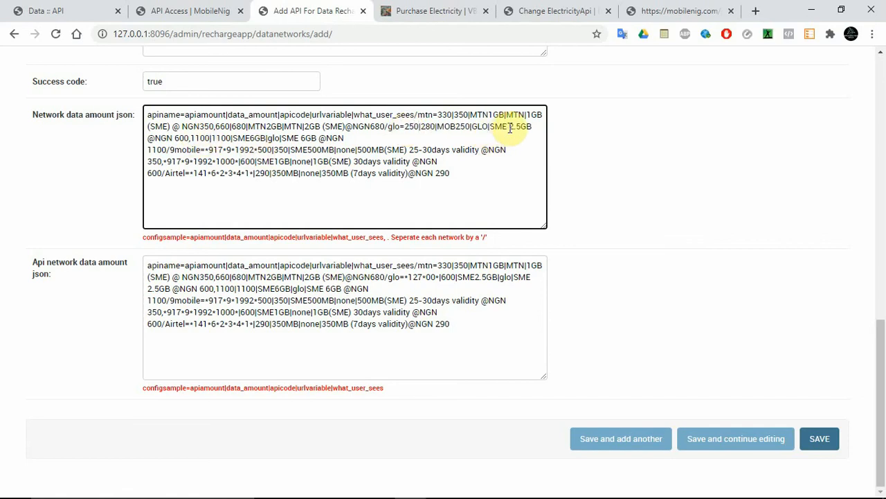
Change the data size in the first glo plan's customer-facing description to 250 MB.
left_click_drag(522, 128, 516, 127)
key("BackSpace")
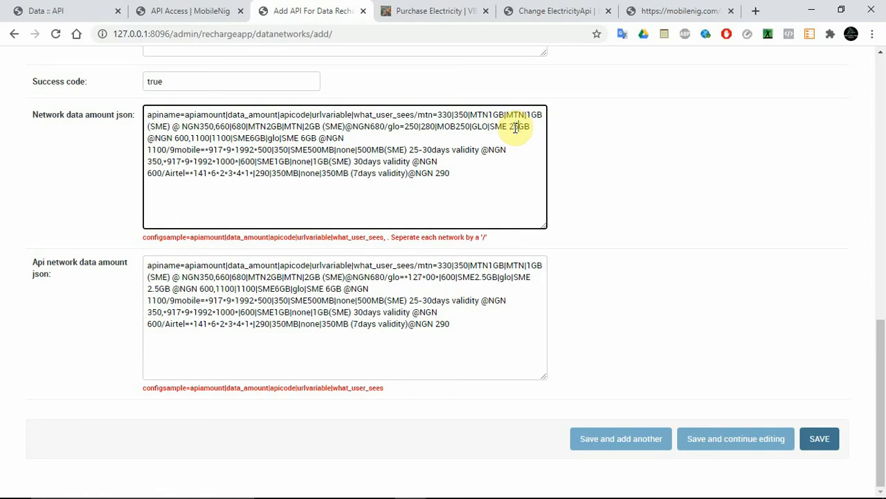
type("0")
key("Delete")
type("M")
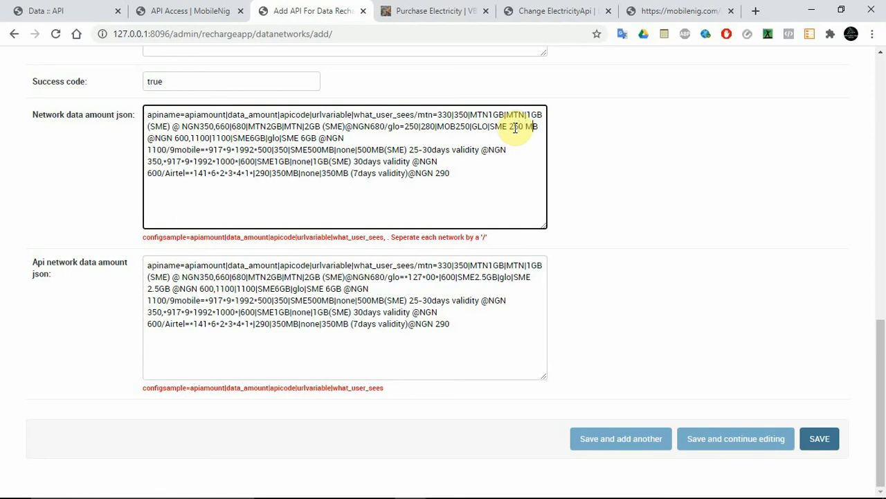
Change the price in the first glo plan's customer-facing description to NGN 280, keeping the comma before the following plan.
double_click(176, 138)
left_click(175, 139)
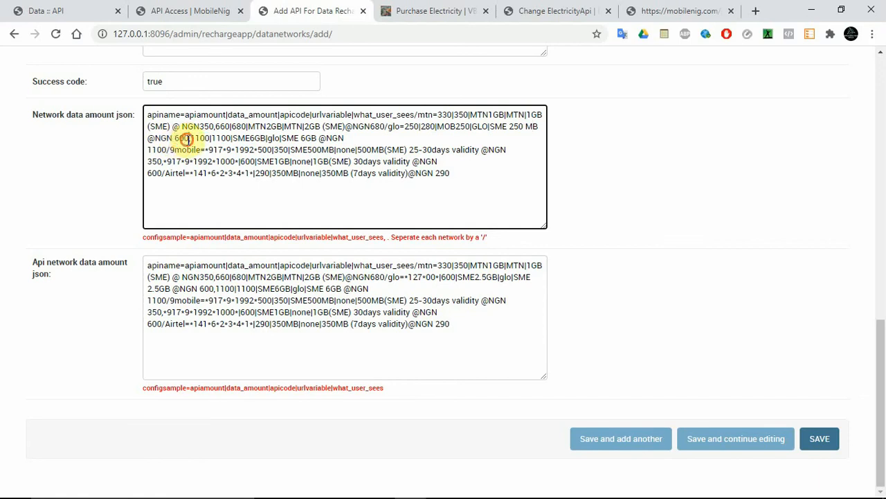
key("Delete")
key("Delete")
key("Delete")
type("250|")
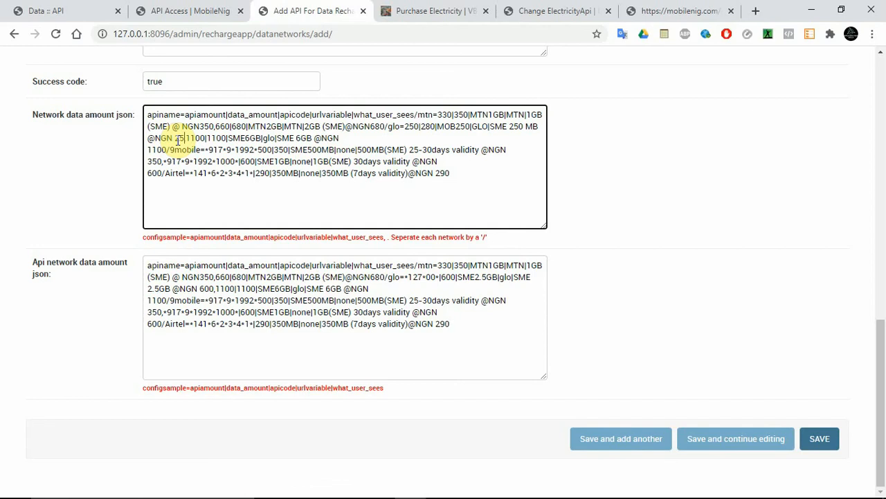
key("Delete")
type("|")
key("Left")
key("BackSpace")
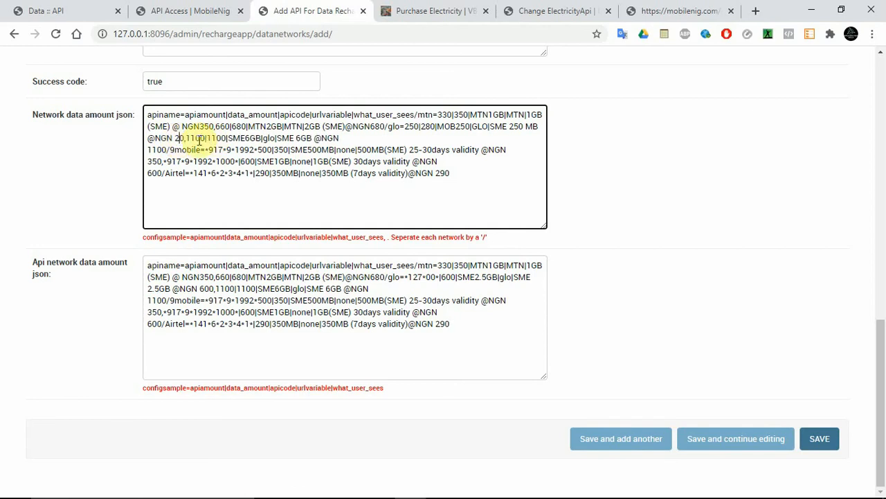
type("8")
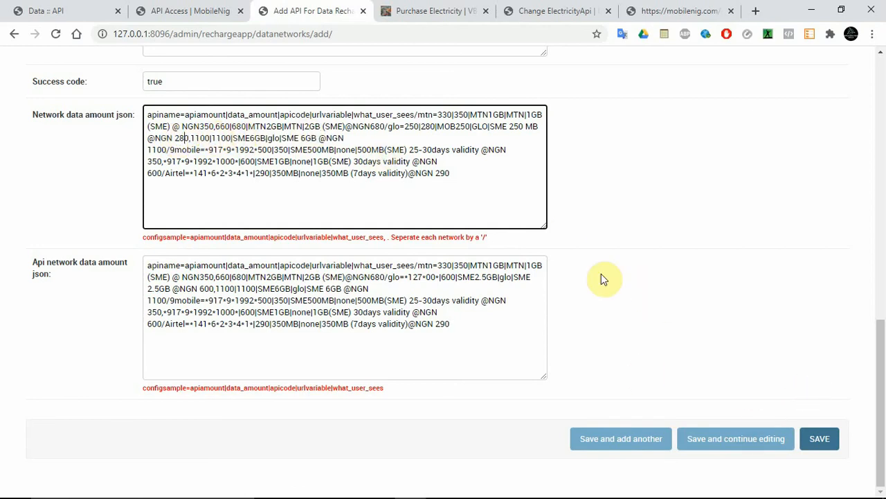
Replace the Api network data amount json contents with a copy of Network data amount json, and save the API record while keeping it open.
key("ctrl+a")
key("ctrl+c")
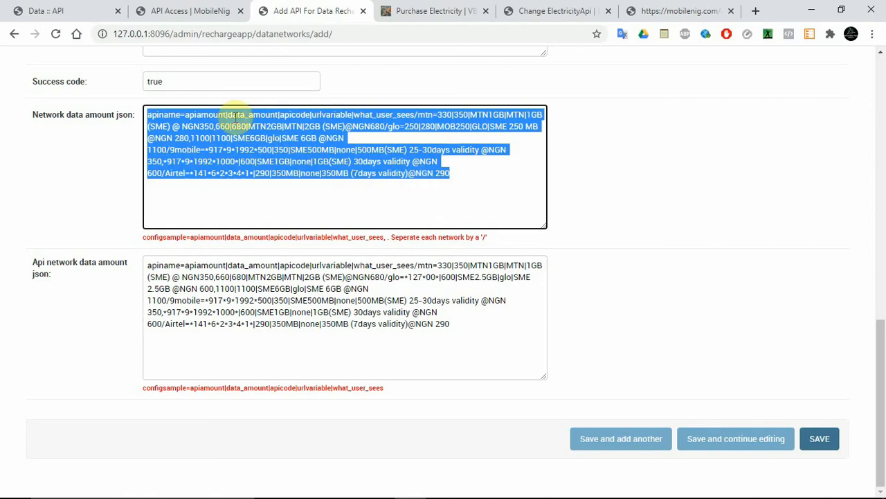
left_click(302, 313)
key("ctrl+a")
key("ctrl+v")
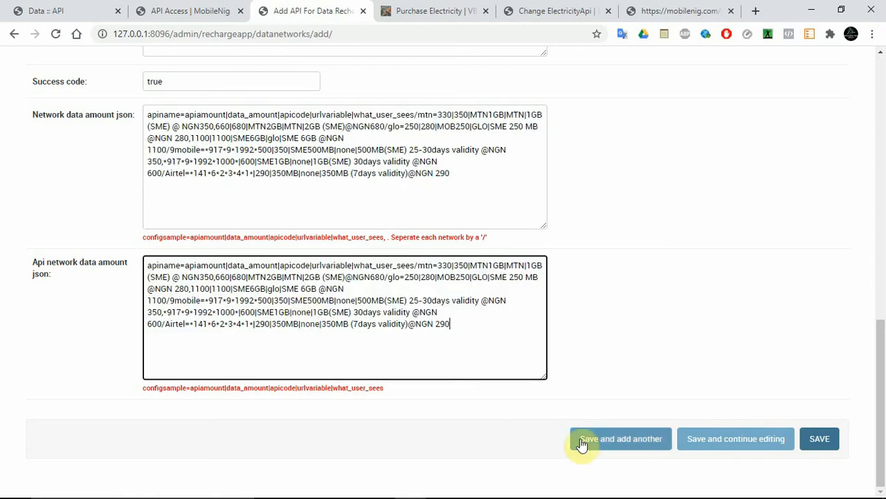
left_click(754, 443)
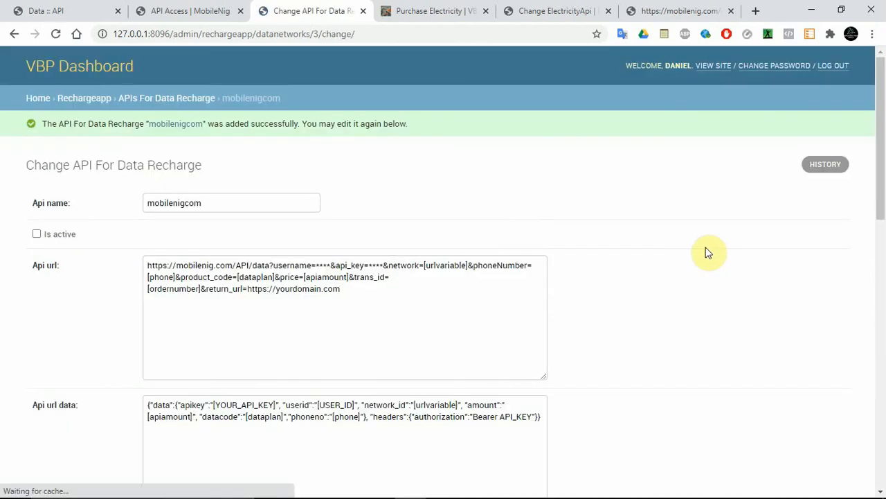
mouse_move(882, 166)
left_mouse_down()
mouse_move(877, 237)
mouse_move(876, 182)
left_mouse_up()
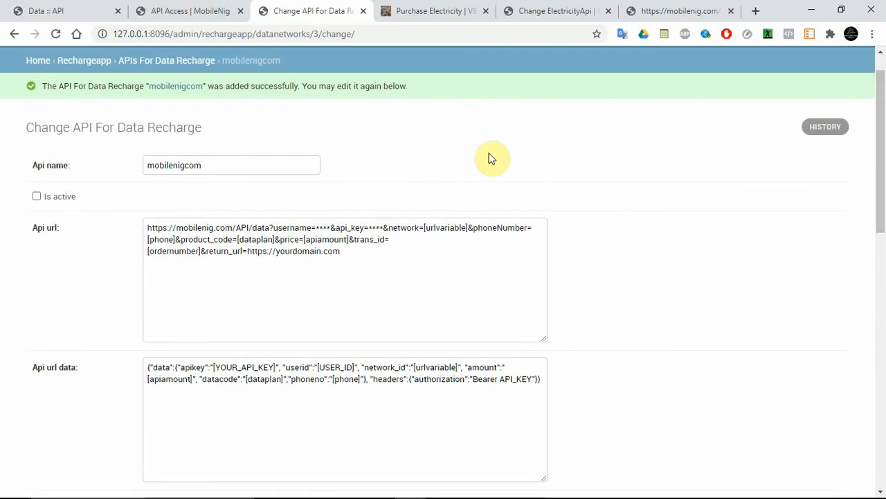